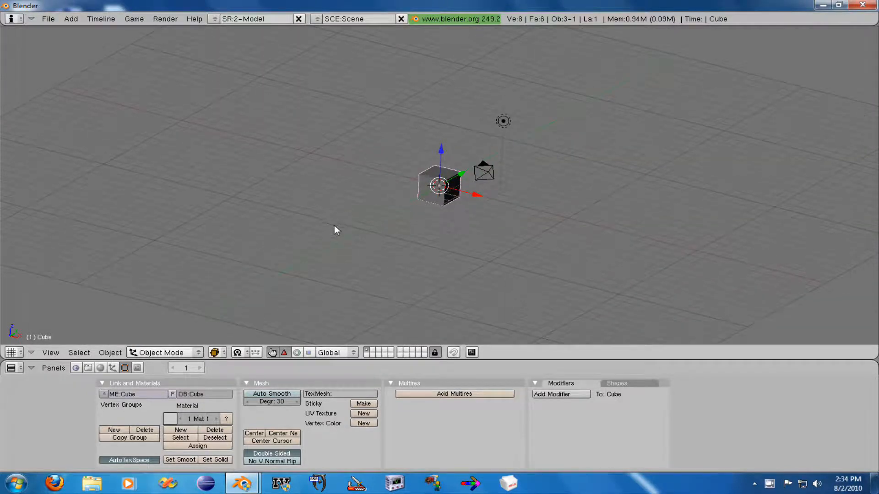
- Delete the default cube and add a new cube mesh to the scene
key("x")
left_click(366, 238)
left_click_drag(371, 235, 421, 224)
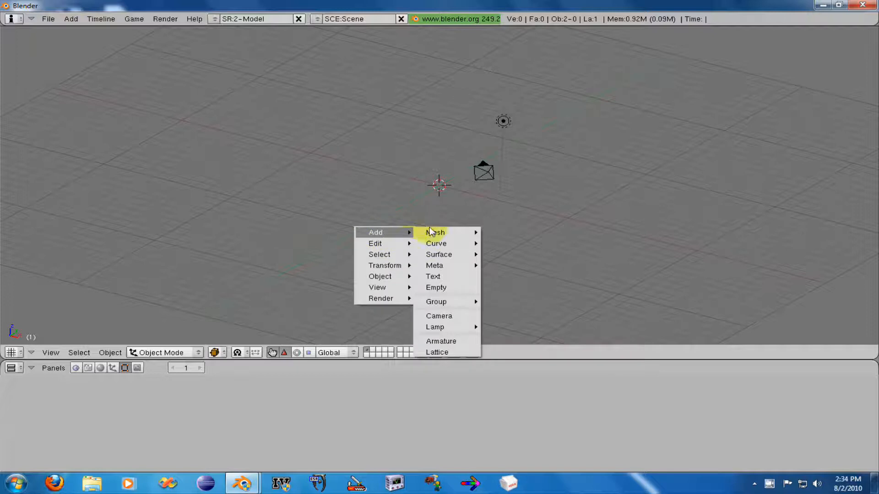
mouse_move(421, 224)
left_click(516, 245)
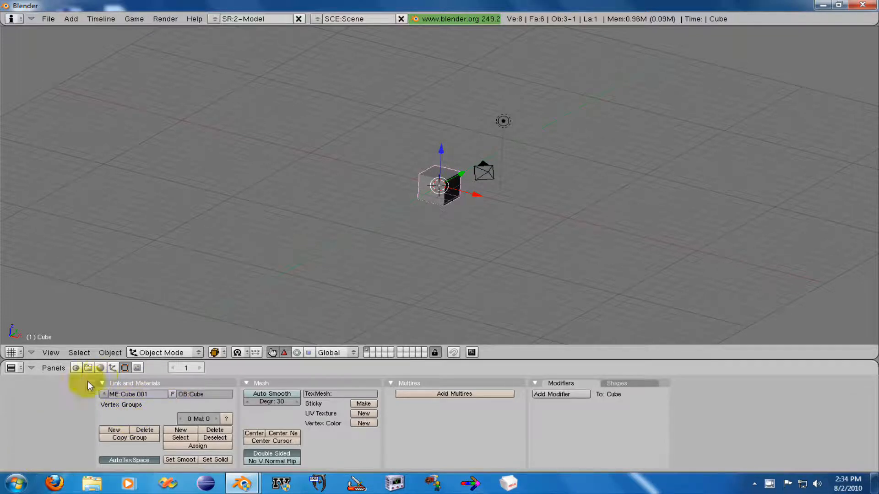
- Rename the new cube's mesh data to Cube
left_click(132, 393)
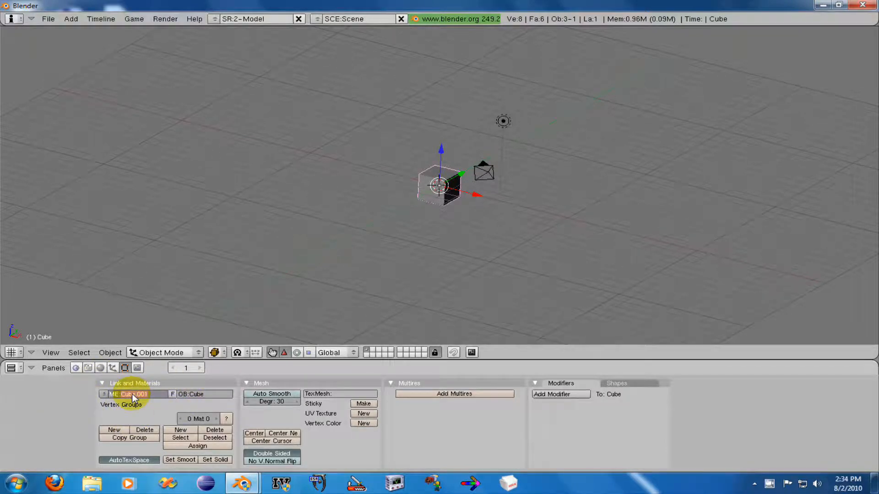
type("Cube")
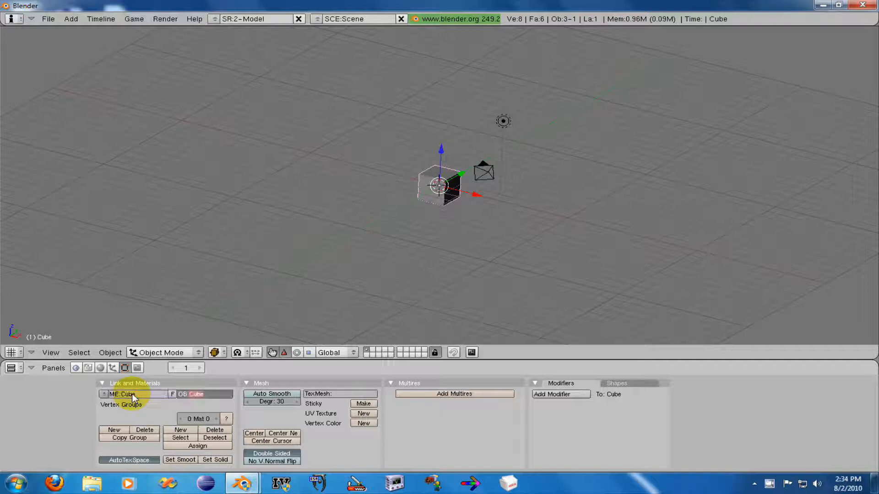
key("Return")
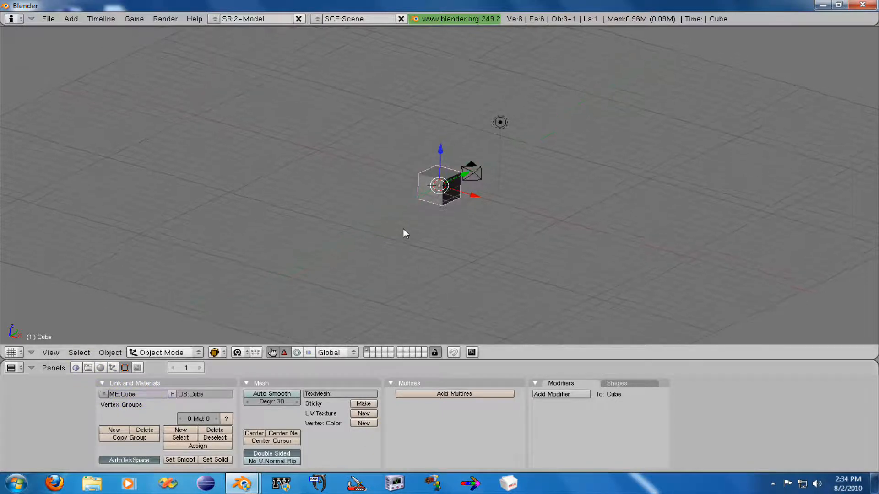
- Add a new material to the cube and name it CubeColor
scroll(402, 231, "up", 4)
left_click(37, 428)
left_click(100, 368)
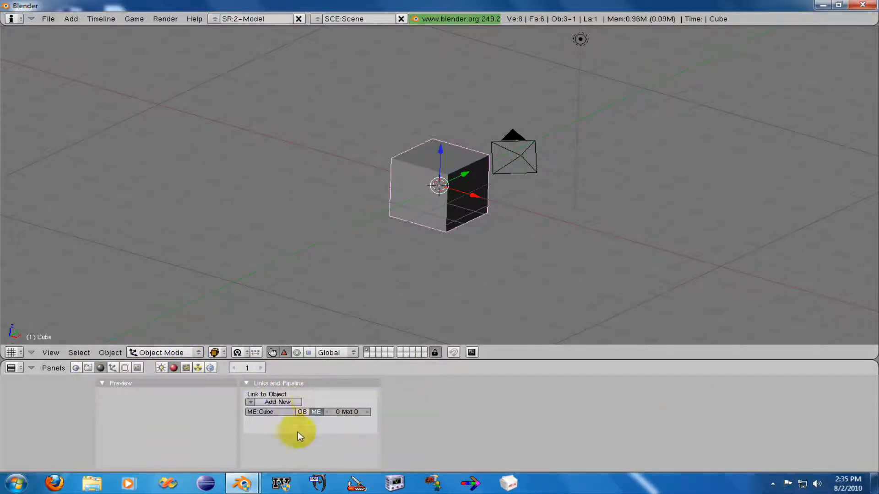
left_click(289, 402)
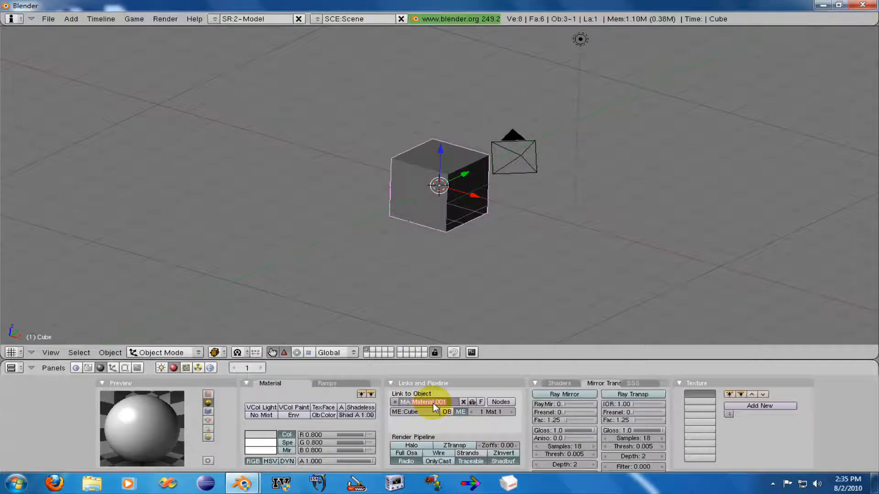
type("Color")
key("Return")
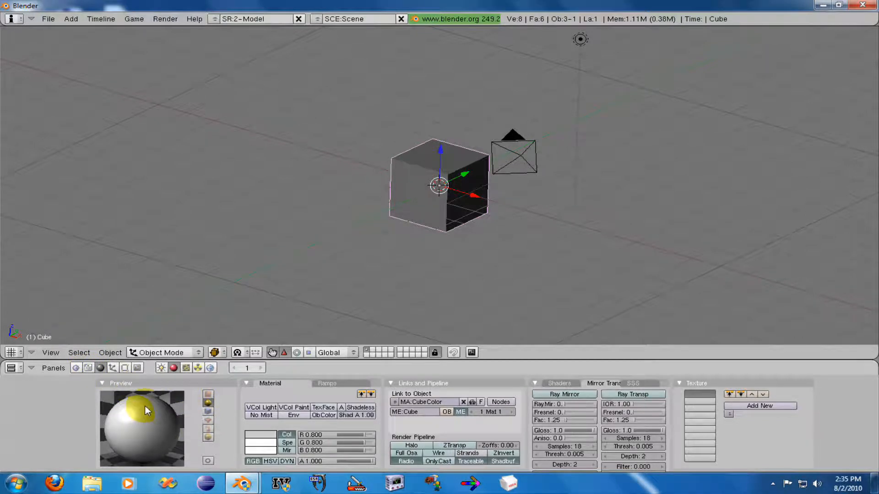
- Compare the material preview on the available shapes, including plane, cube, monkey and hair strands, and return it to the sphere
left_click(208, 394)
left_click(208, 404)
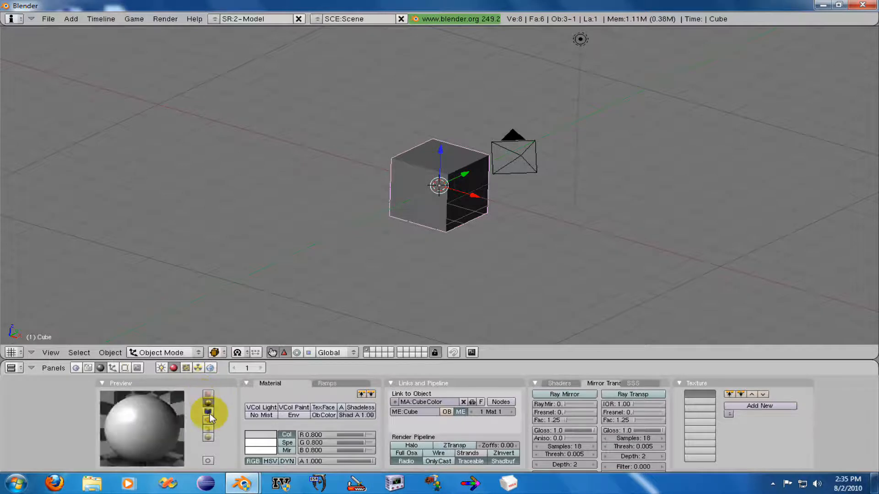
left_click(209, 412)
left_click(213, 420)
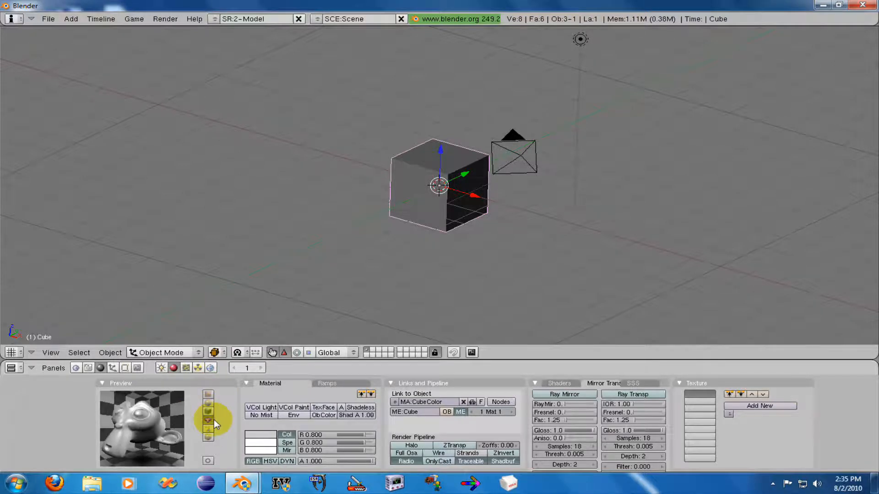
left_click(213, 428)
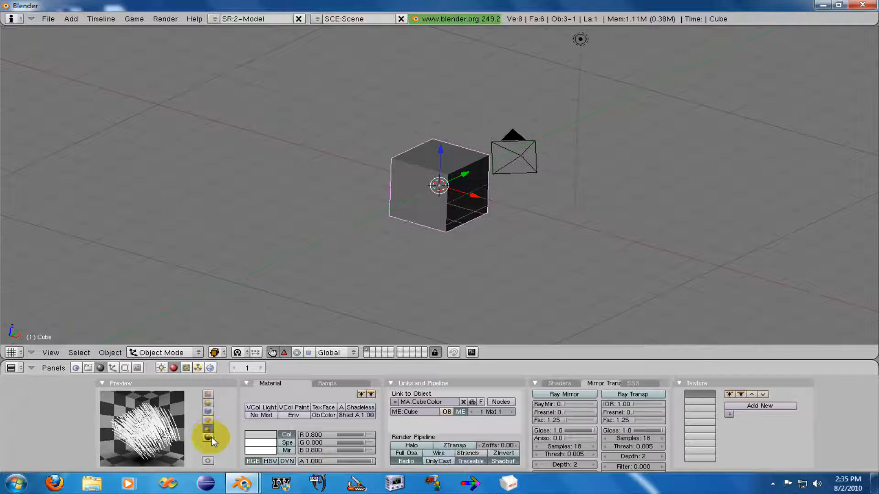
left_click(211, 437)
left_click(208, 396)
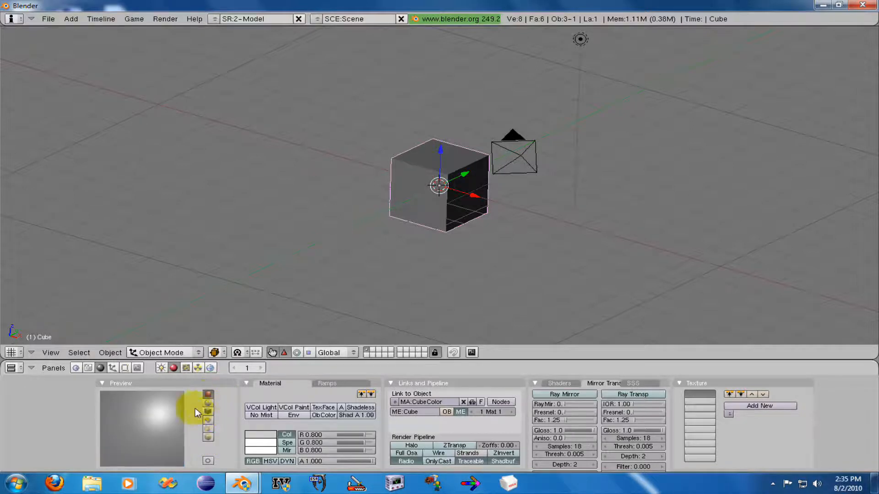
left_click(212, 403)
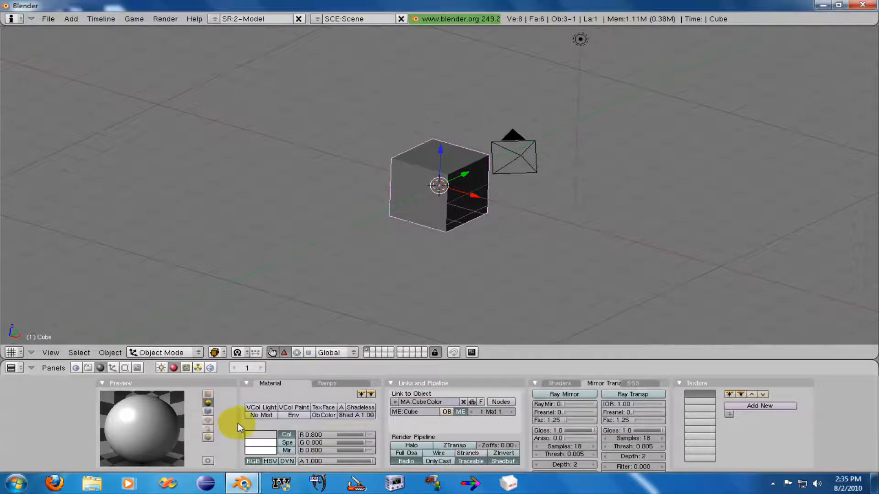
- Try Shadeless on the cube's material, switch it back off, and render the normally shaded cube for comparison
left_click(354, 407)
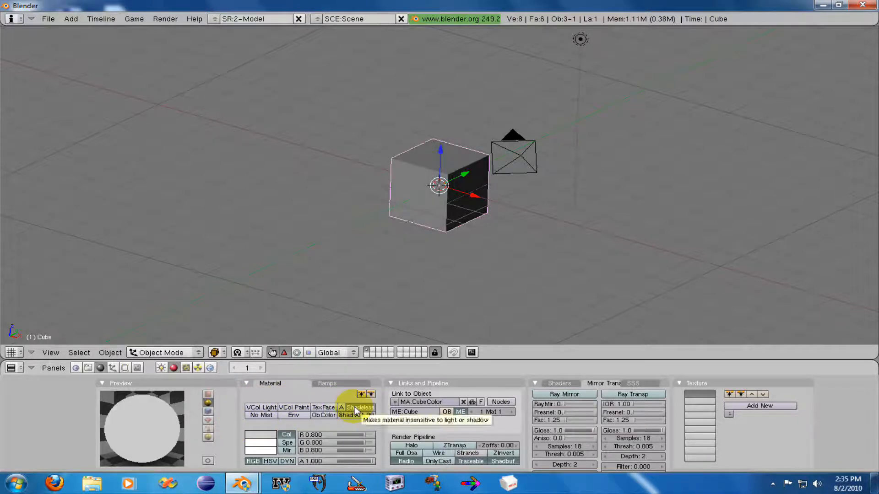
left_click(355, 407)
key("F12")
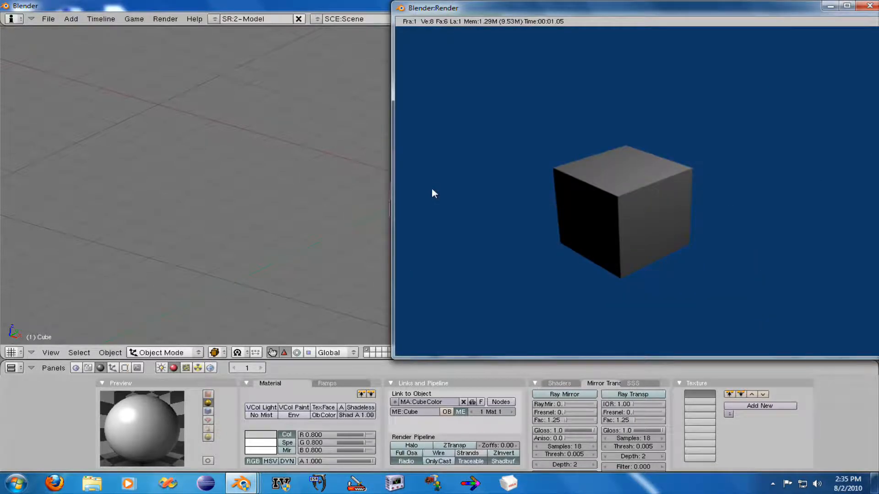
key("Escape")
- Render the cube with Shadeless enabled on its material, and turn Shadeless off again
left_click(359, 407)
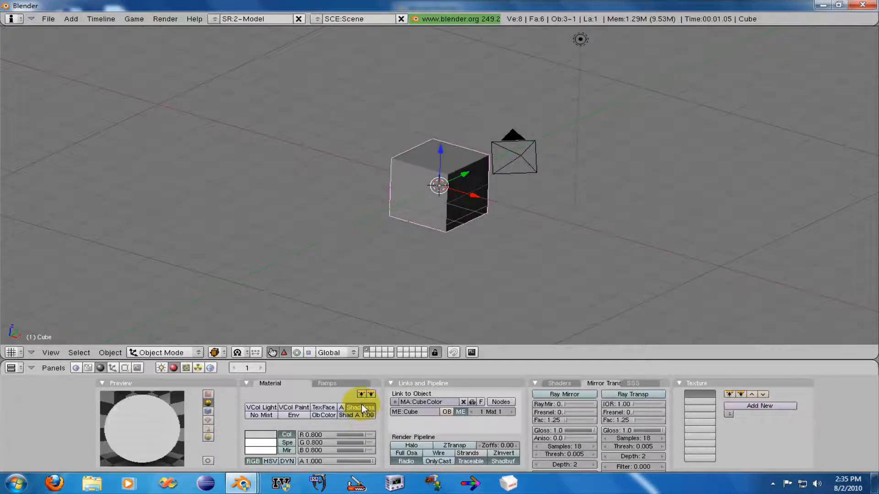
key("F12")
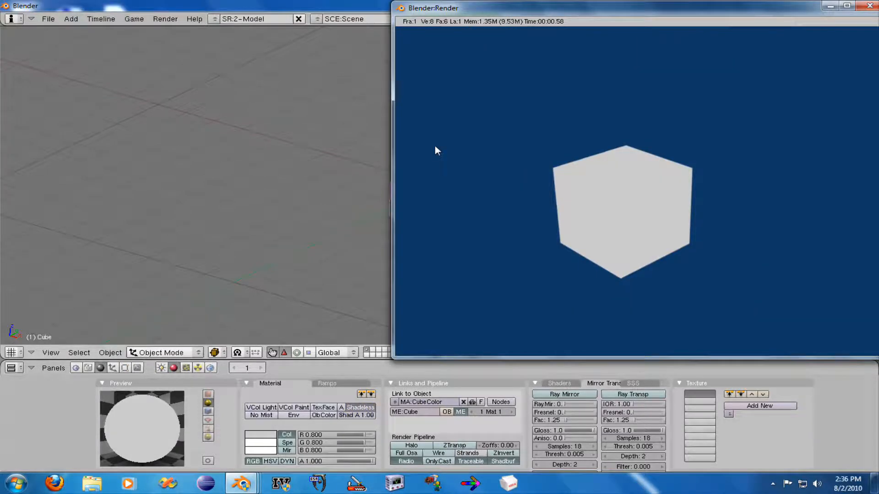
key("Escape")
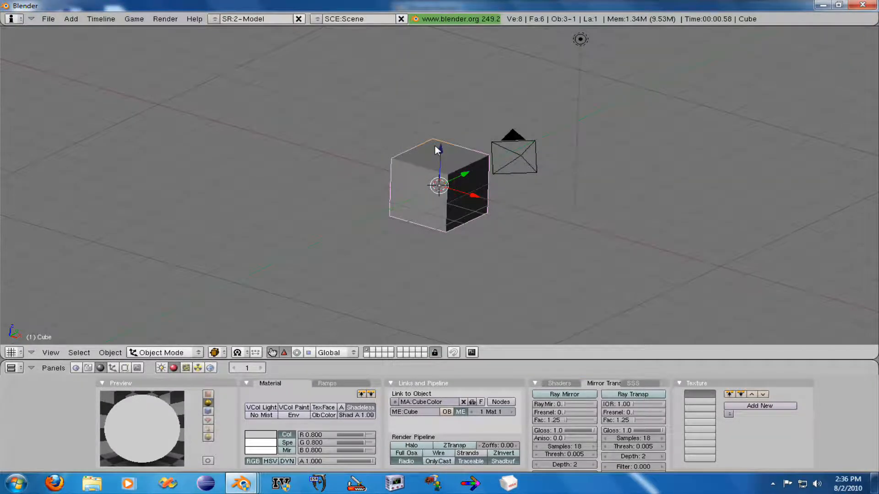
left_click(366, 406)
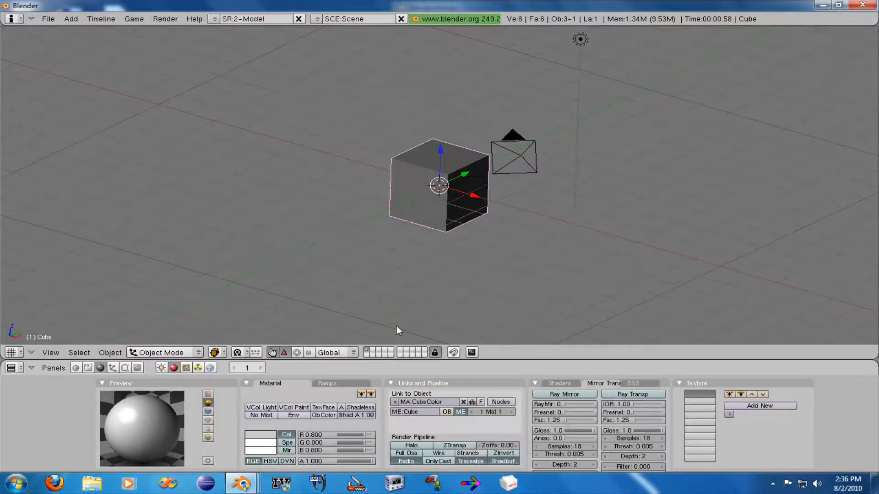
- Turn the material's No Mist option on and back off
left_click(265, 416)
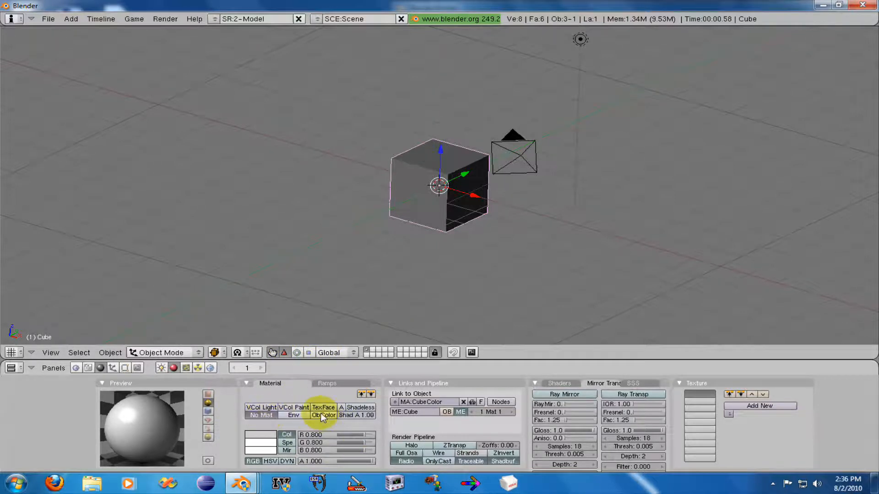
left_click(261, 414)
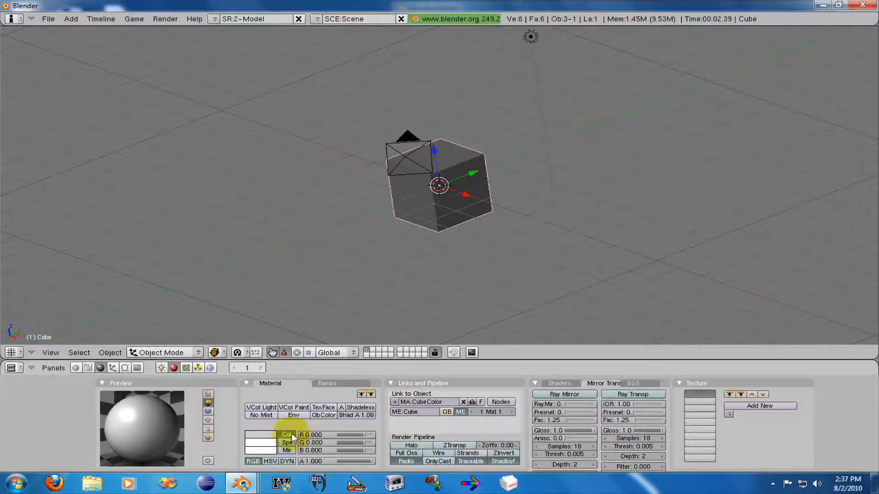
- Set the material's main color to pure red (R 1.000, G 0.000, B 0.000) and render the cube
left_click(264, 441)
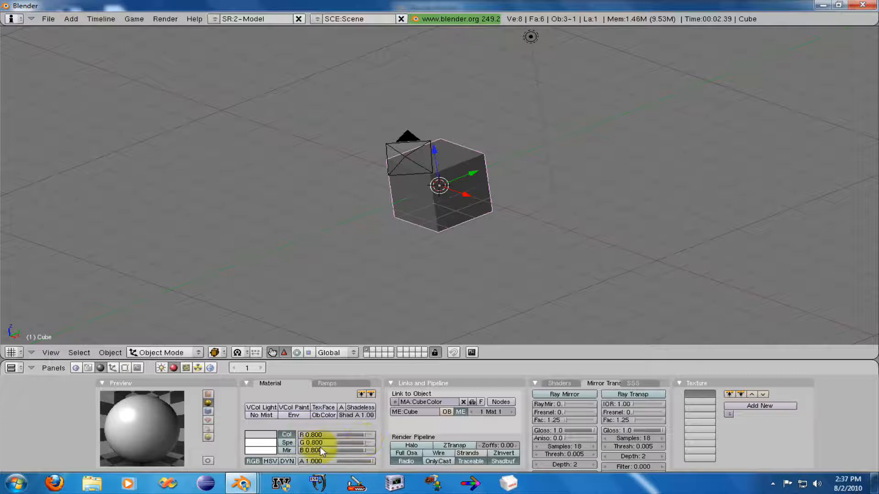
left_click(260, 436)
left_click_drag(282, 370, 334, 337)
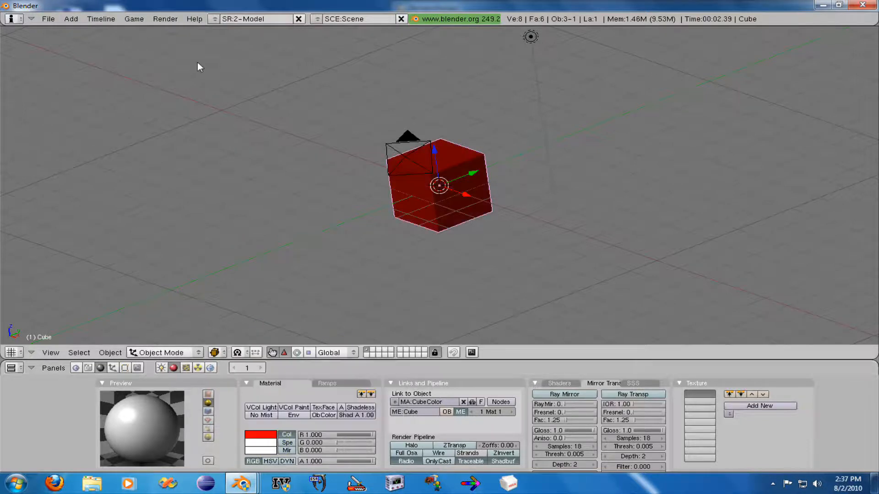
key("F12")
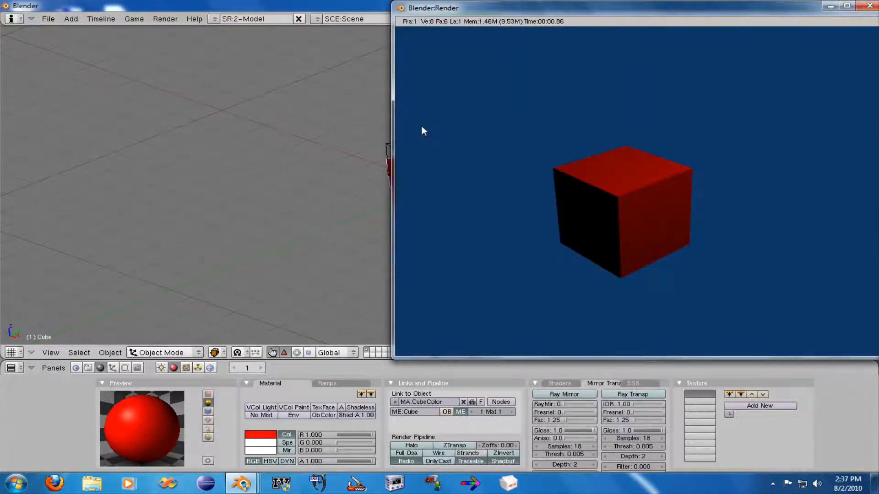
left_click(869, 6)
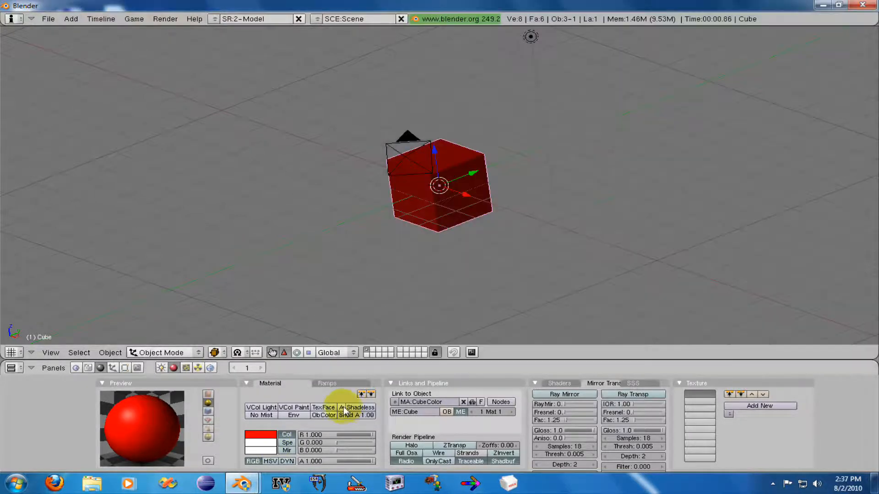
- Render the red cube with Shadeless enabled, and switch Shadeless off again
left_click(353, 407)
key("F12")
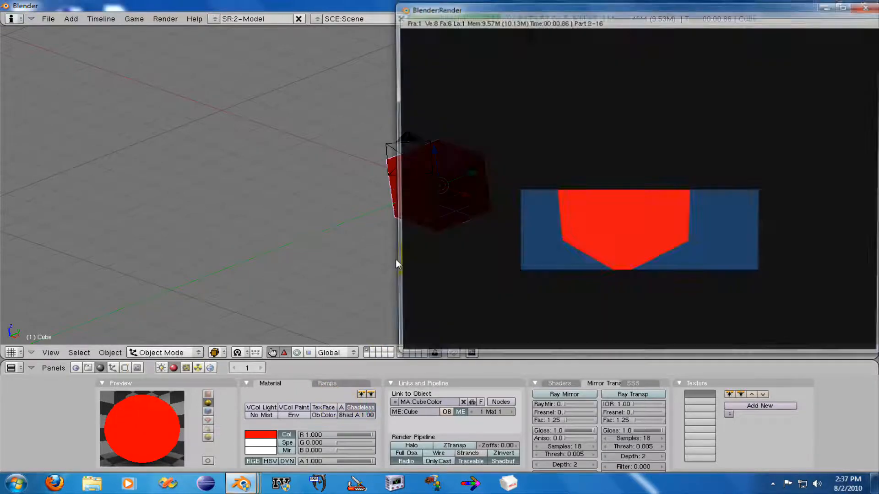
left_click(870, 6)
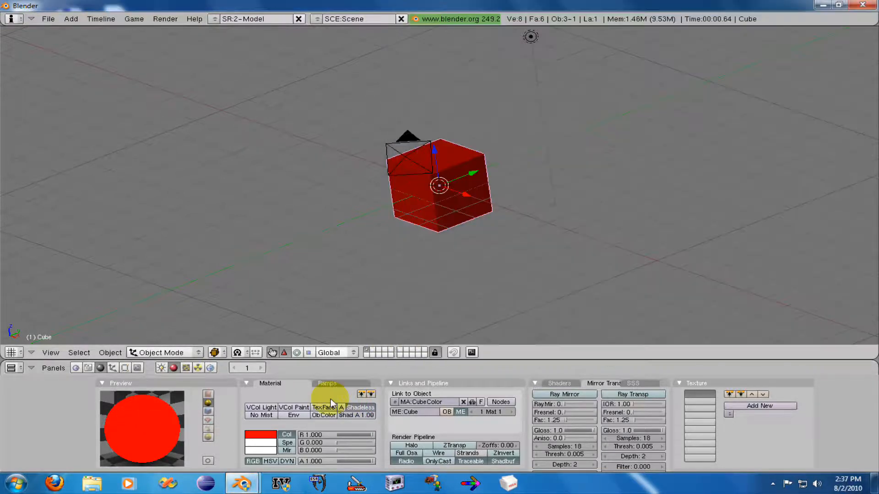
left_click(361, 408)
- Set the material's specular color to yellow (R 0.890, G 1.000, B 0.000) and render the cube
left_click(288, 442)
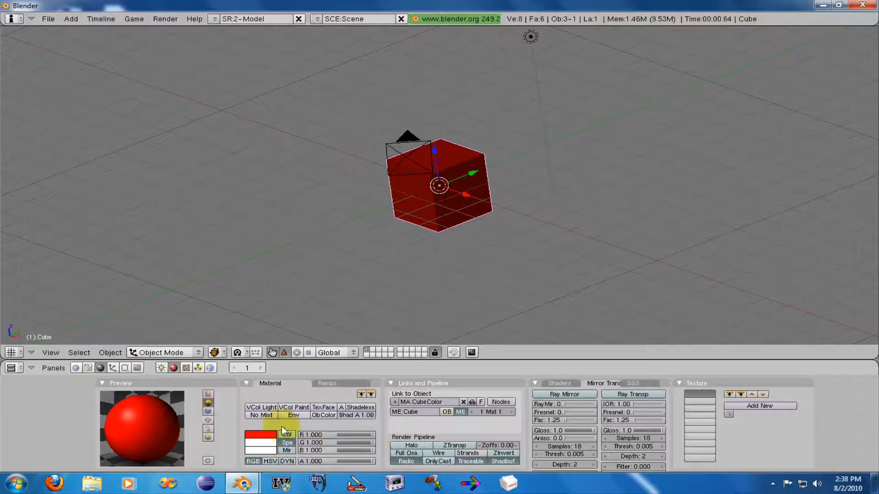
left_click(254, 443)
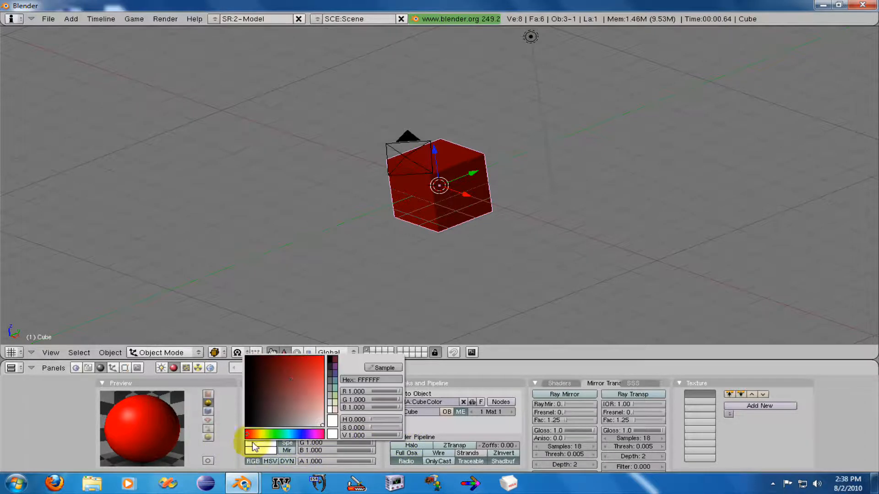
left_click_drag(264, 434, 259, 433)
left_click_drag(313, 372, 375, 303)
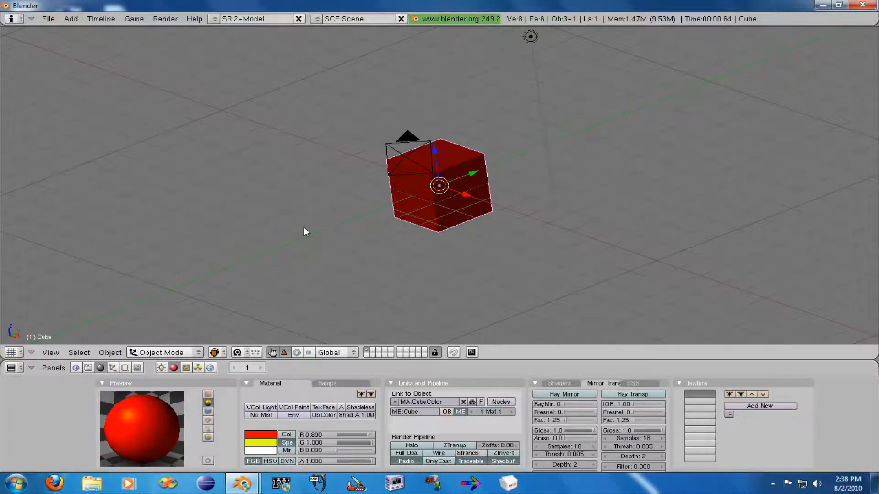
key("F12")
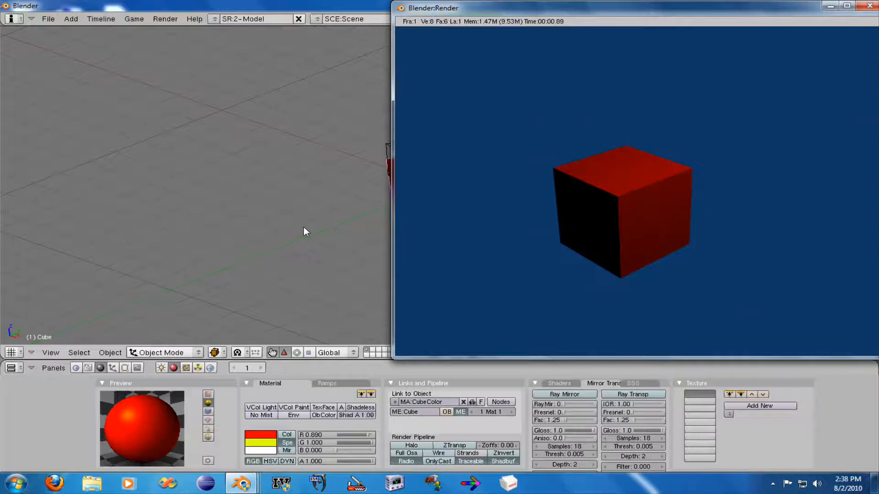
key("Escape")
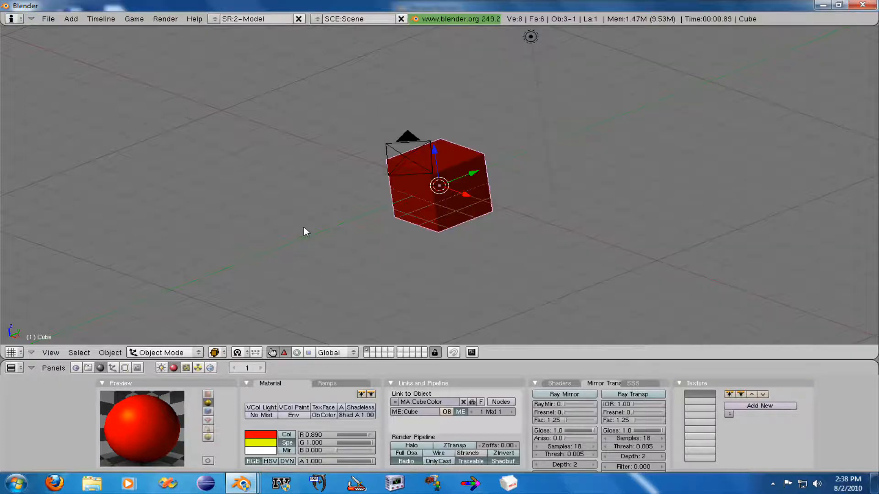
- Lower the CubeColor material's alpha to about 0.318 and render the semi-transparent cube
left_click(291, 448)
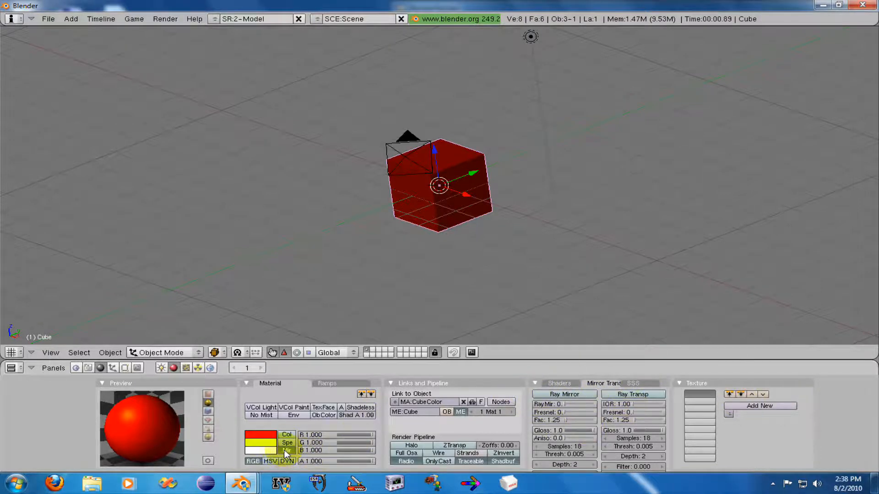
left_click(288, 435)
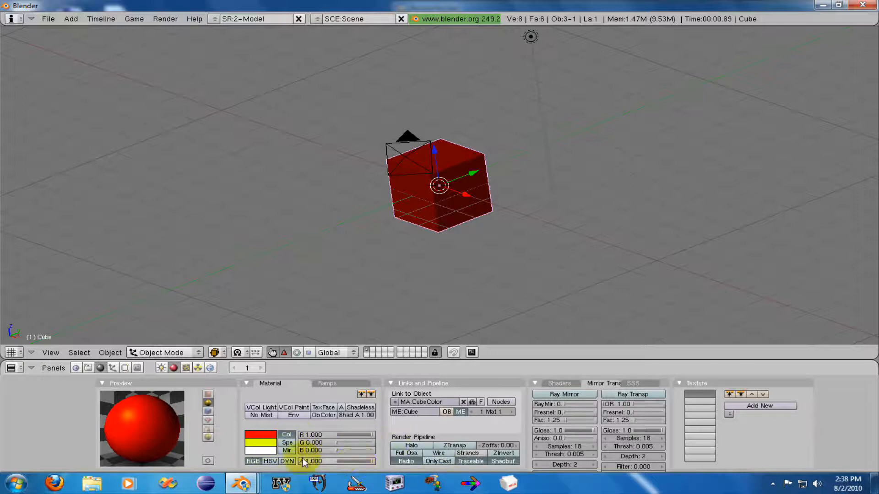
left_click_drag(363, 462, 343, 463)
key("F12")
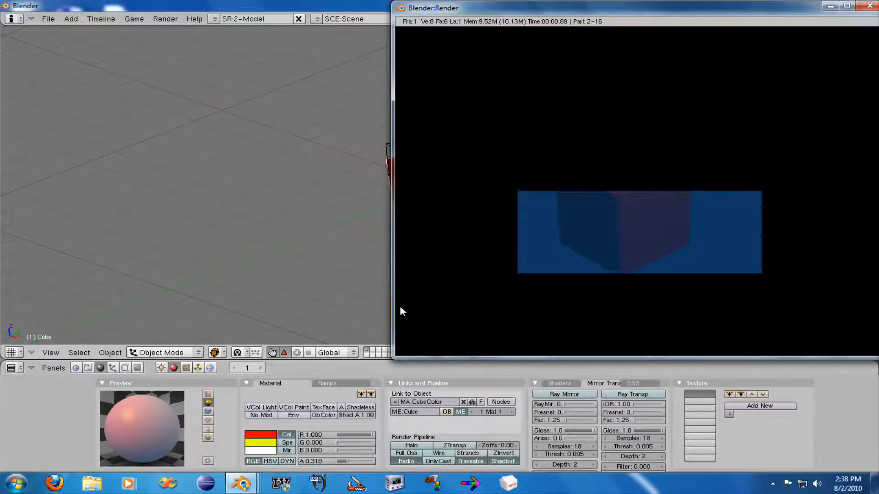
- Close the render result and raise the CubeColor material's alpha to 1.000
left_click(869, 5)
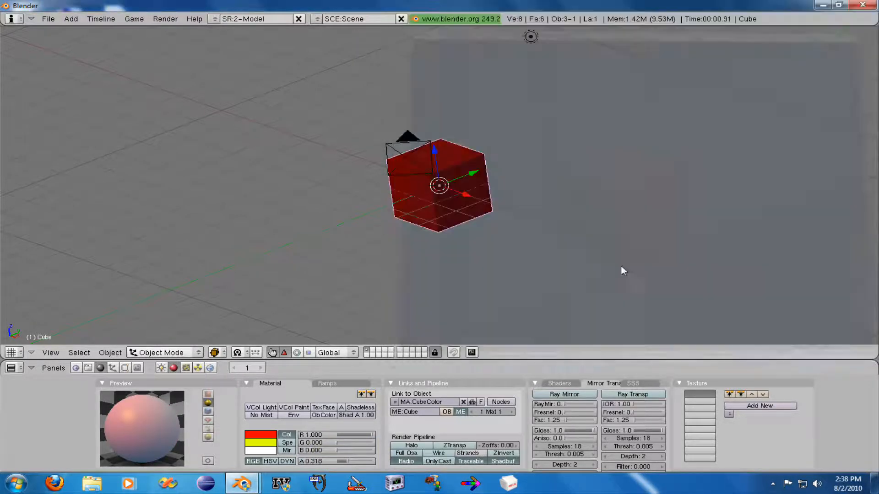
left_click_drag(349, 462, 536, 462)
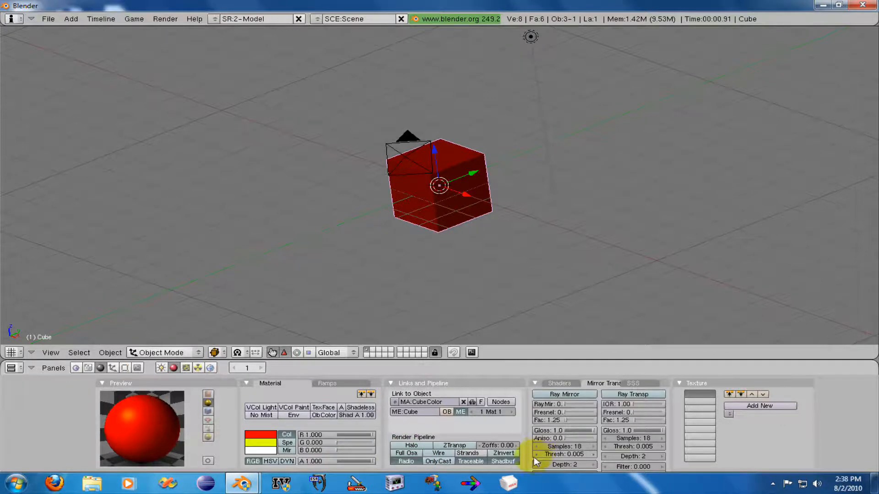
- Add a plane mesh at the cube's center and scale it up by a factor of 5
middle_click_drag(404, 172, 363, 189)
key("space")
mouse_move(486, 172)
left_click(595, 172)
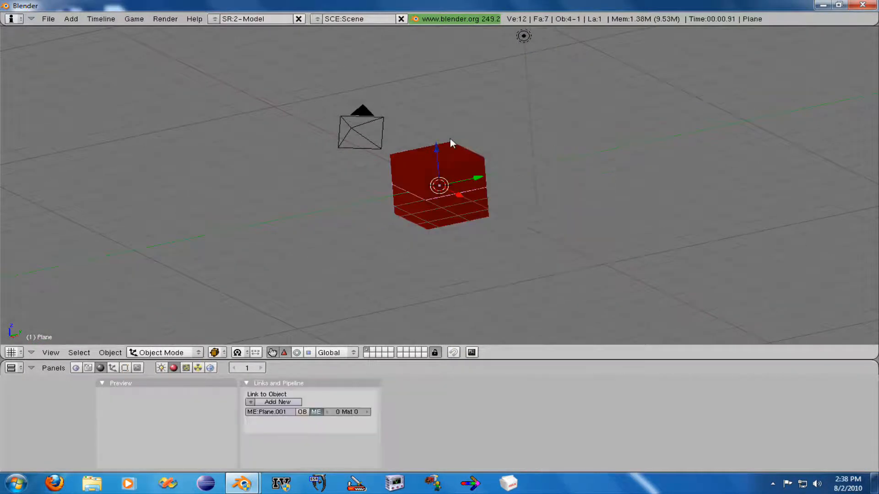
type("s5")
key("Return")
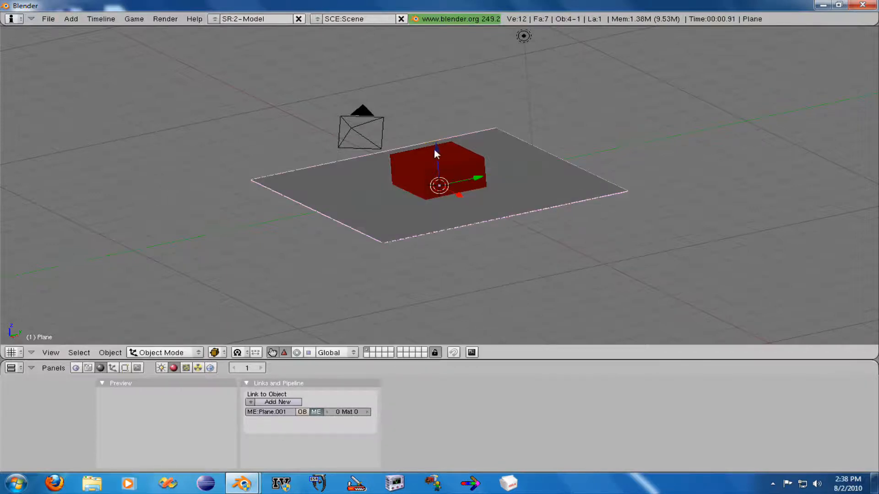
- Move the plane down the Z axis by about 1.06 units to the underside of the cube
key("g")
key("z")
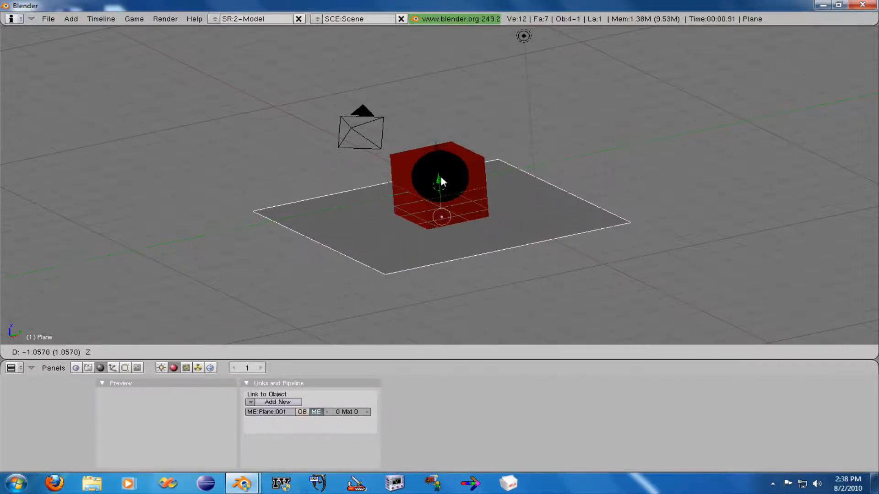
left_click(442, 181)
- Select the cube, enable Halo on its CubeColor material, and render the scene
right_click(408, 184)
key("g")
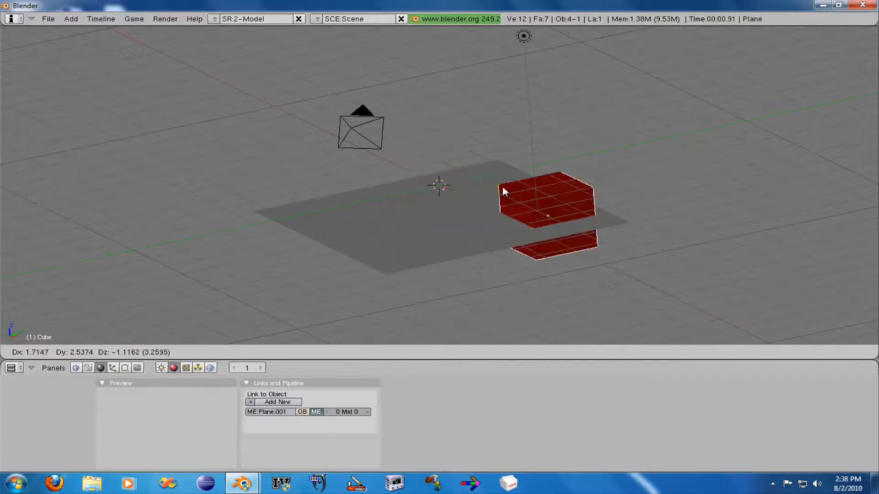
left_click(433, 173)
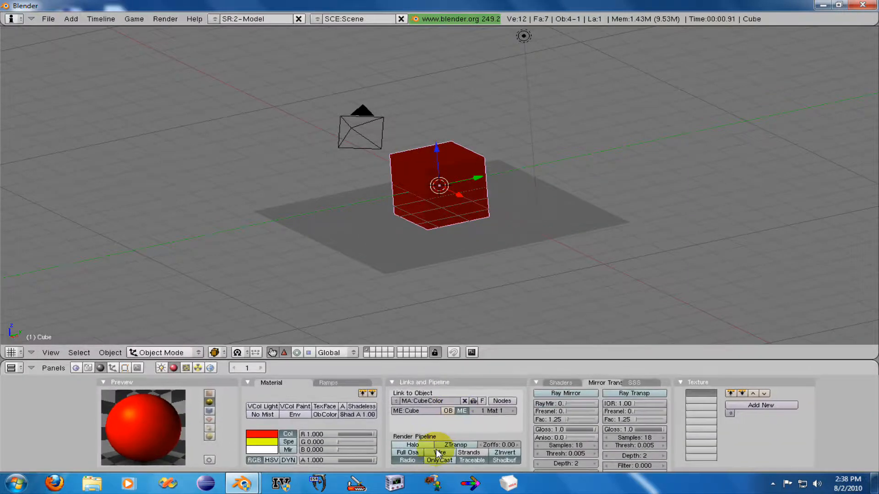
middle_click_drag(441, 447, 337, 430)
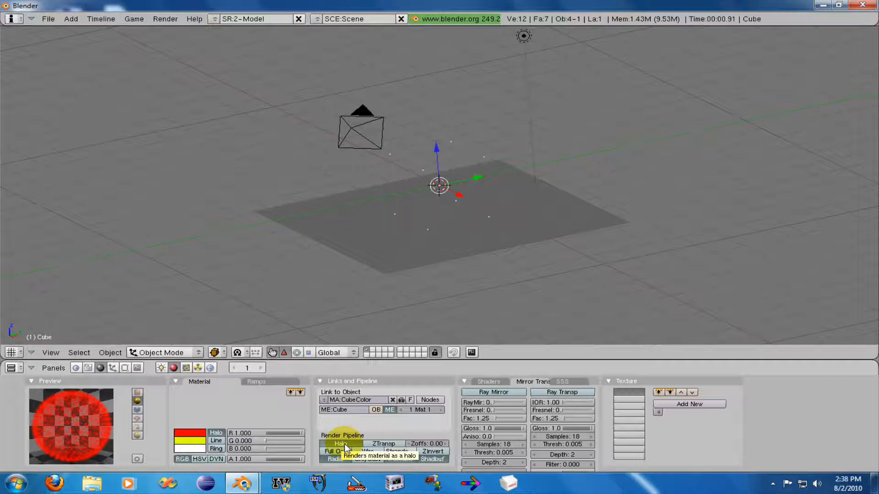
key("F12")
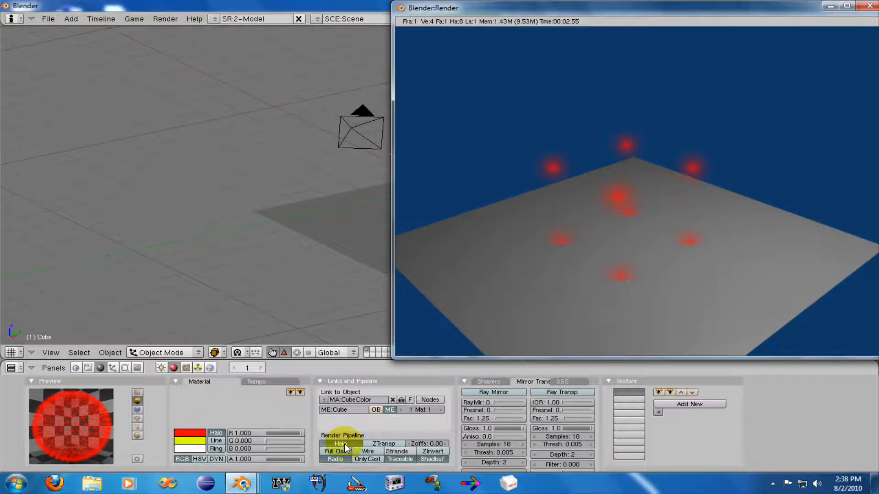
key("Escape")
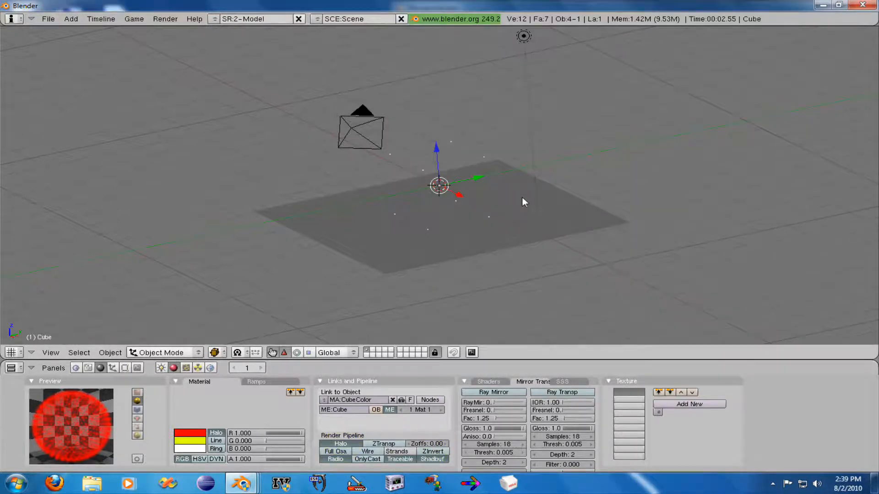
- Subdivide the entire cube mesh four times in Edit Mode
key("w")
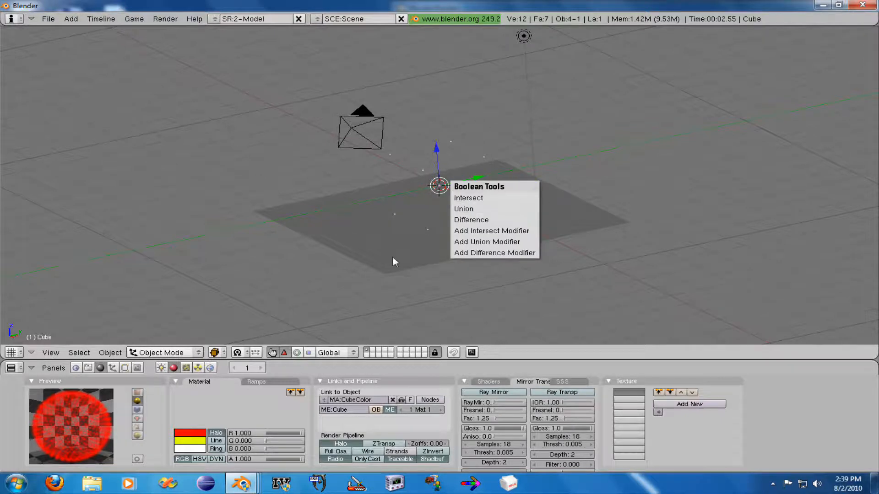
key("Tab")
key("w")
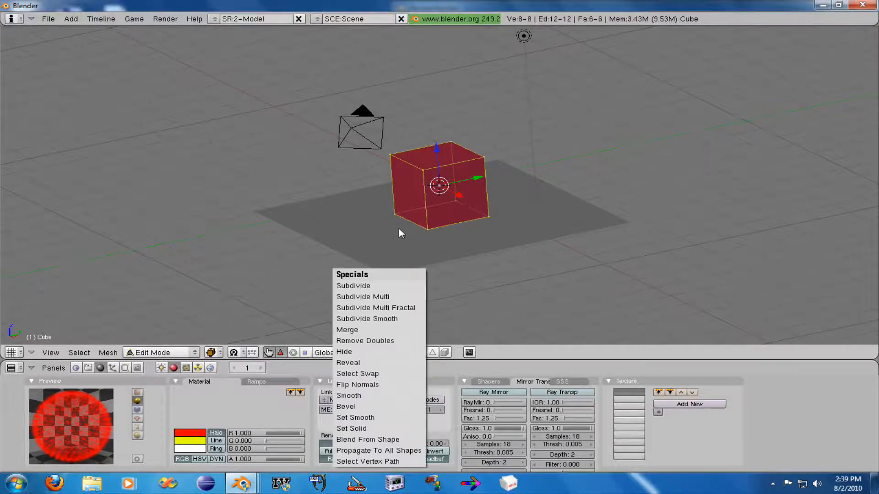
left_click(394, 284)
key("w")
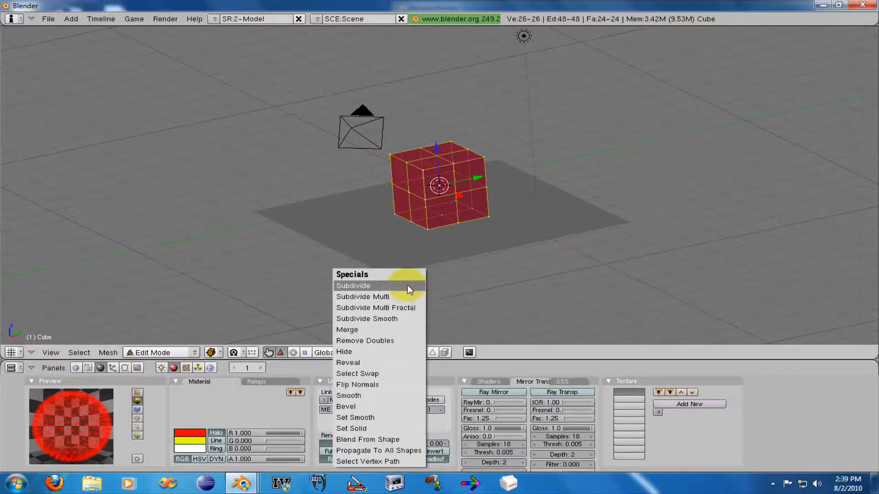
left_click(407, 284)
left_click(408, 285)
key("w")
left_click(407, 285)
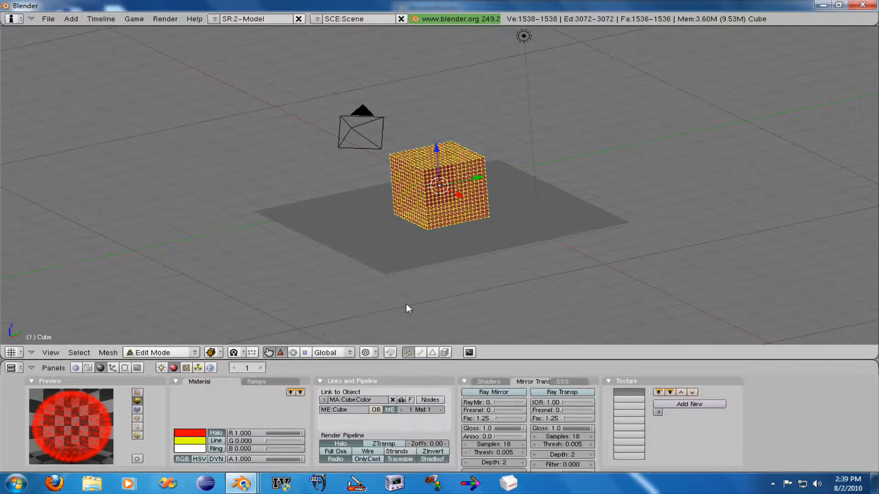
- Render the densely subdivided halo cube from Object Mode and undo the subdivisions
key("Tab")
key("F12")
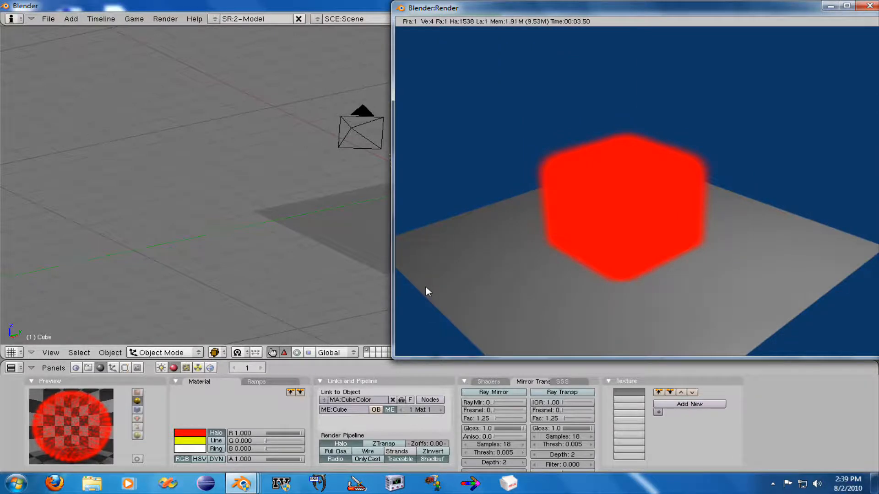
key("Escape")
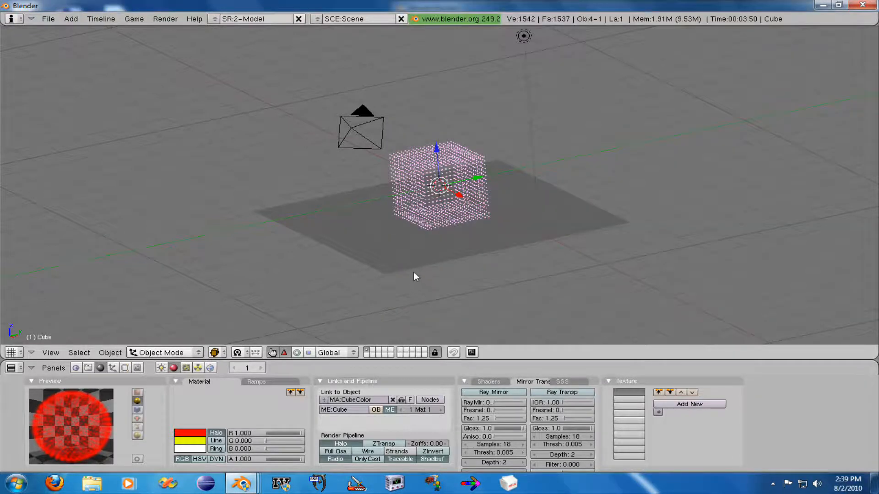
key("ctrl+z")
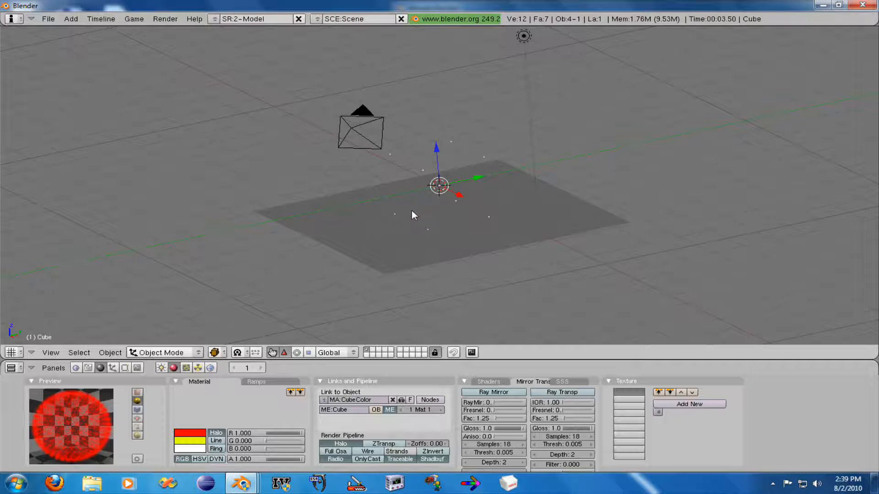
- Subdivide the entire cube mesh twice and render it with the halo material
key("Tab")
key("w")
left_click(397, 222)
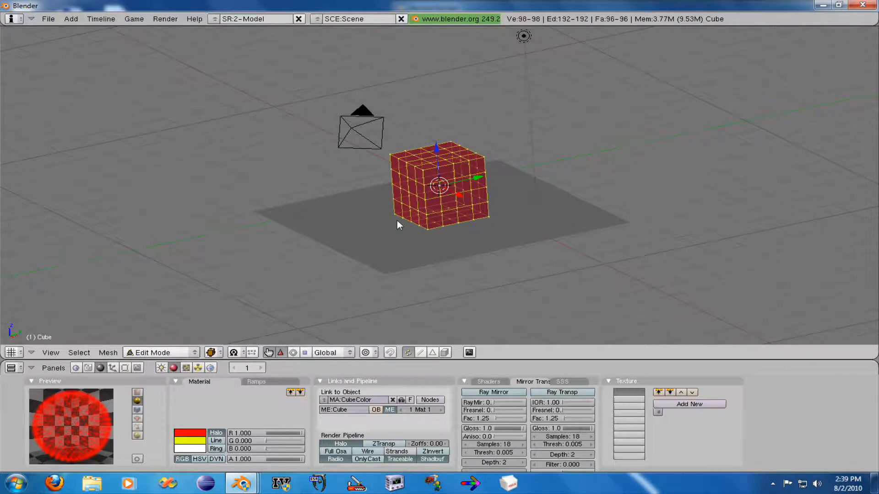
key("Tab")
key("F12")
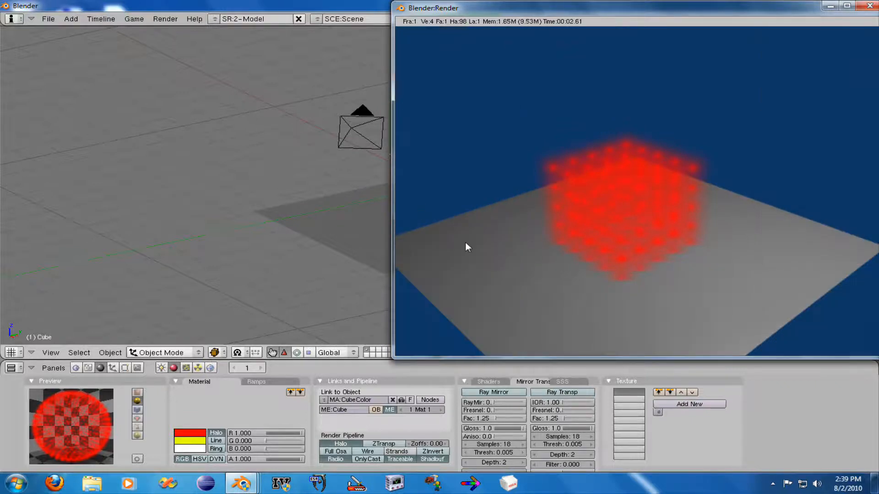
key("Escape")
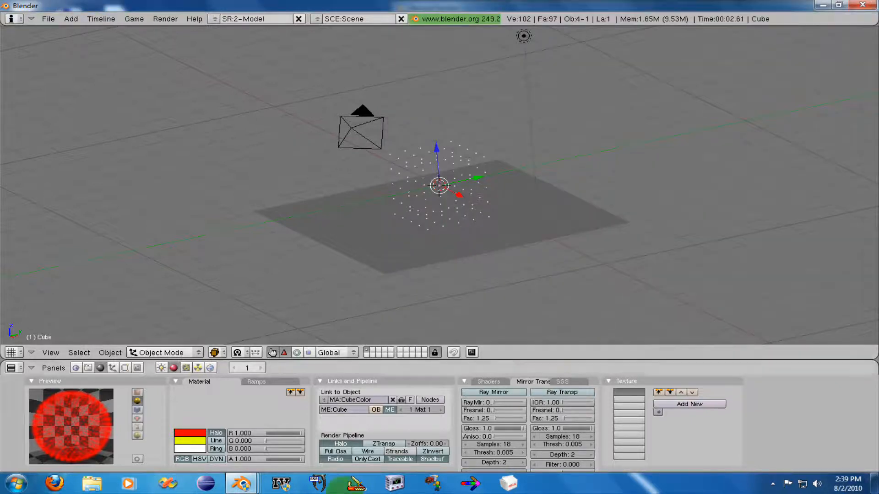
- Turn off Halo for the CubeColor material and keep ZTransp disabled
left_click(354, 444)
left_click(388, 445)
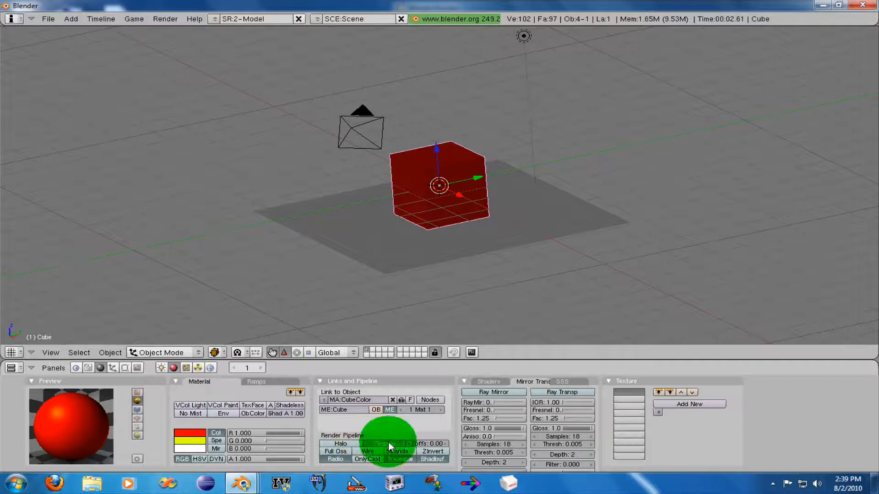
left_click(384, 446)
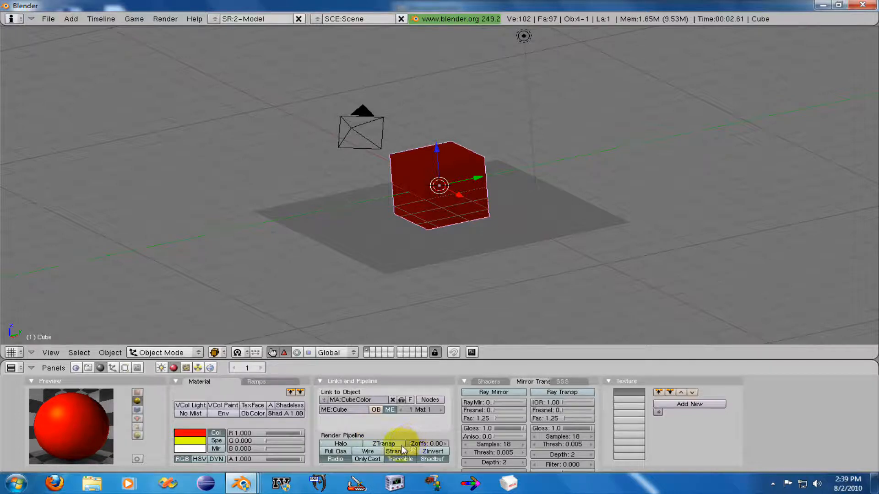
left_click(471, 484)
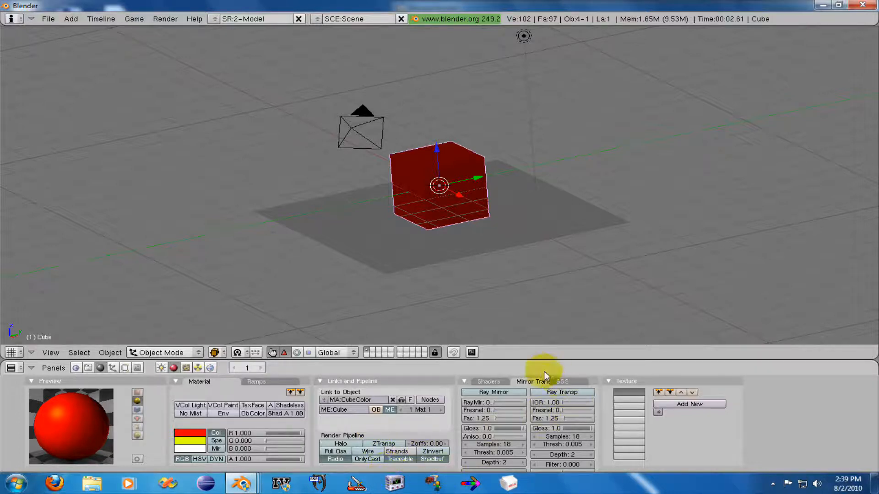
- Enable Ray Mirror on the CubeColor material, raise RayMir partway, and render the reflective cube
left_click(525, 381)
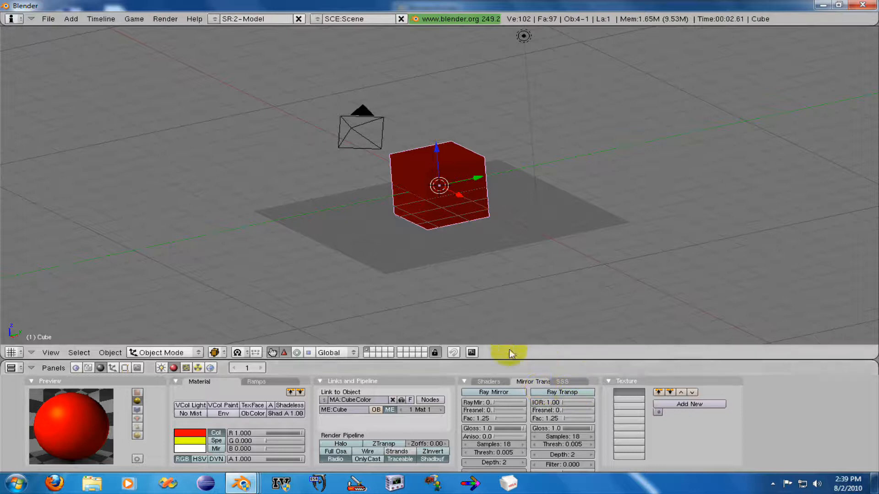
left_click(489, 392)
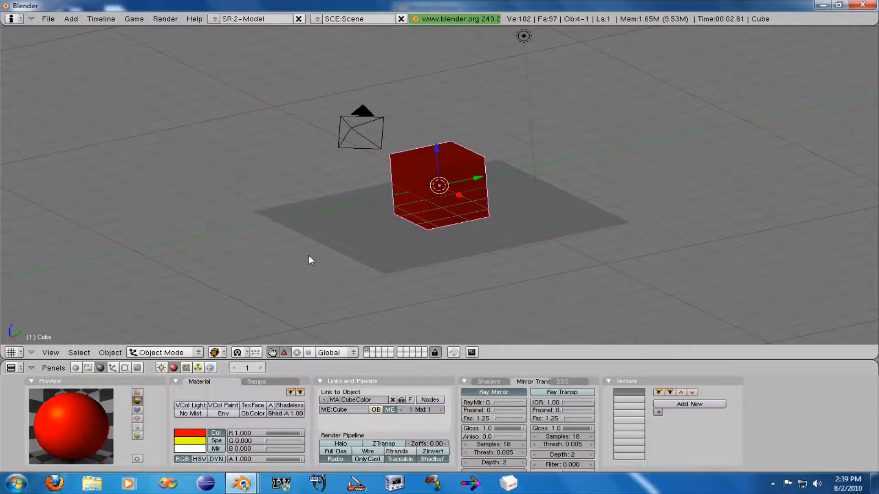
middle_click_drag(308, 256, 362, 283)
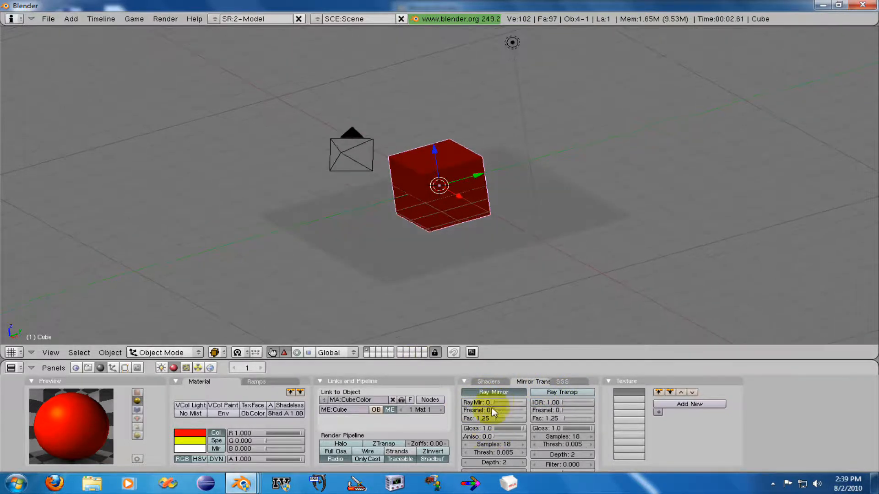
left_click_drag(493, 402, 505, 402)
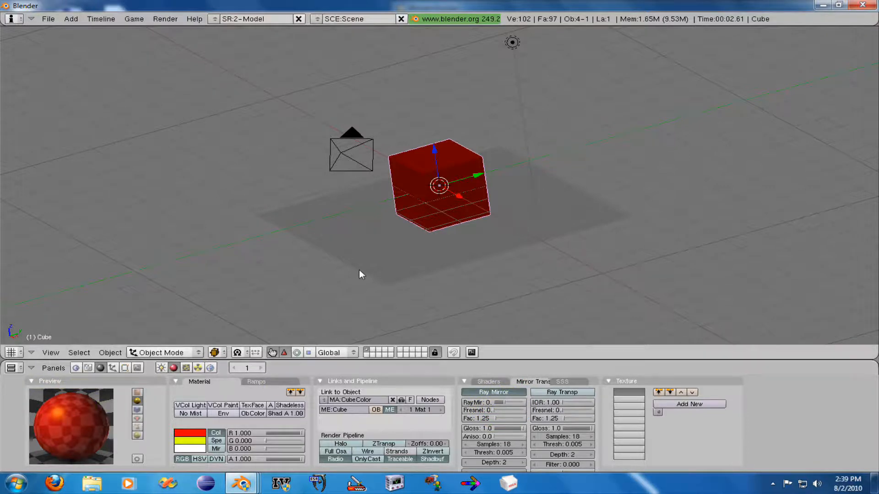
key("F12")
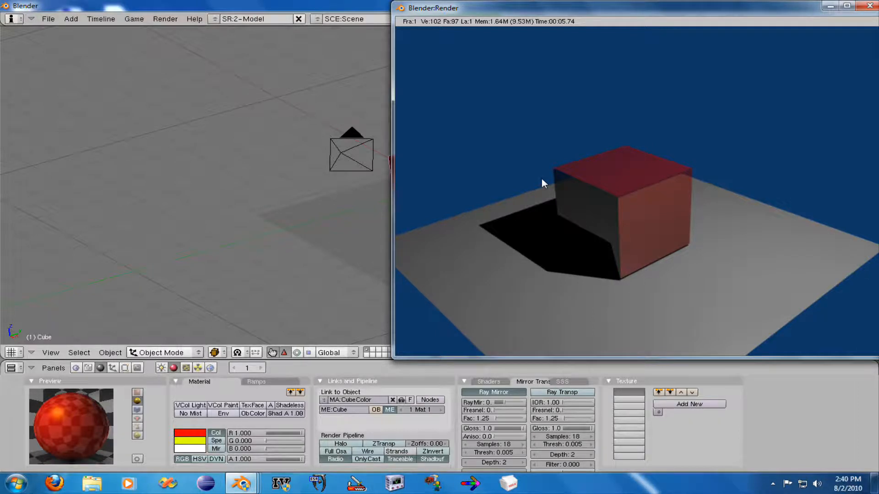
key("Escape")
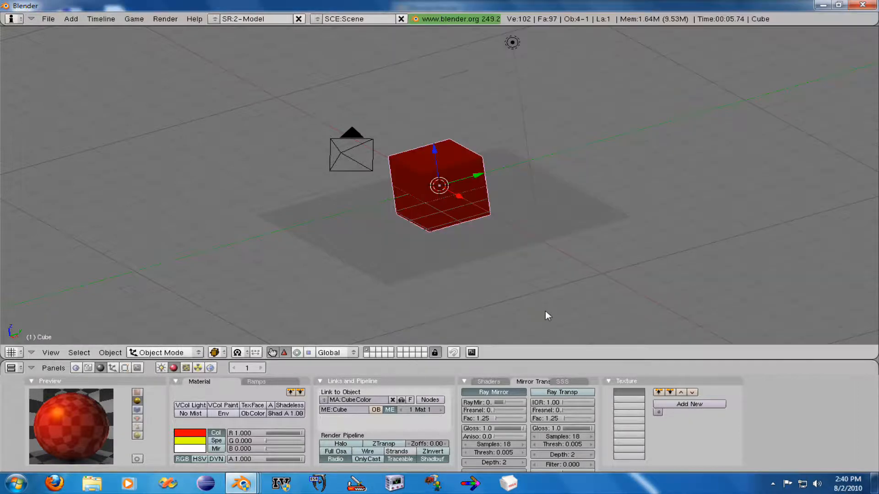
- Reset RayMir to 0 and switch the CubeColor material from Ray Mirror to Ray Transp
left_click(494, 402)
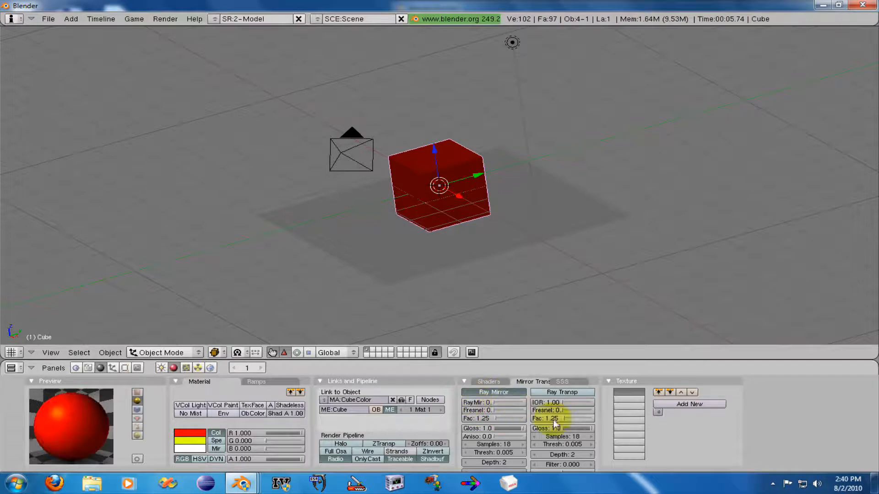
left_click(556, 392)
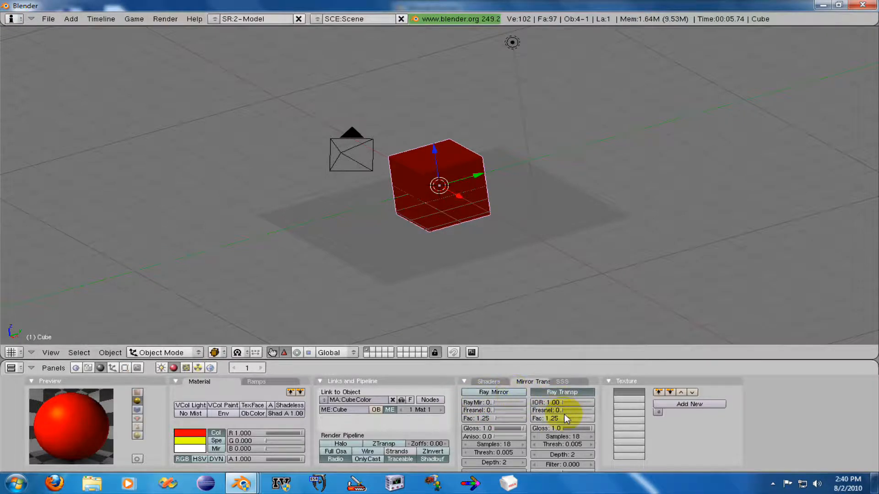
- Raise the Ray Transp Fresnel to about 2, render the transparent cube, and close the result
left_click_drag(564, 411, 575, 411)
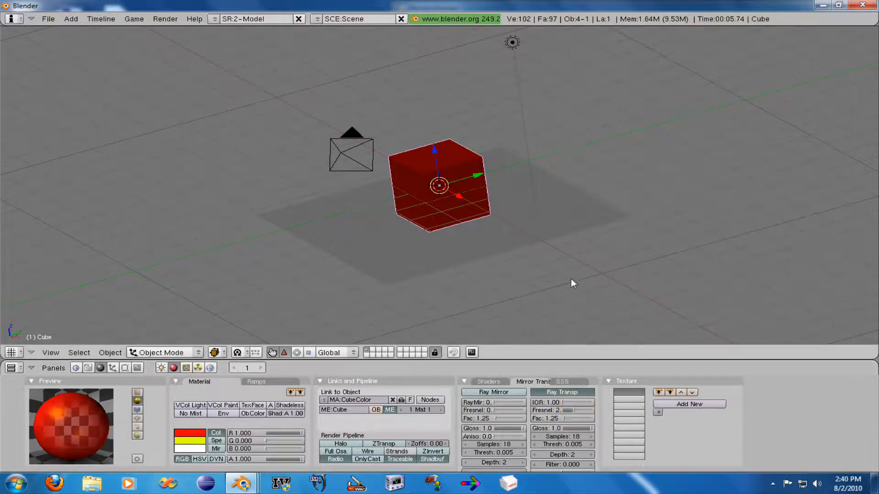
key("F12")
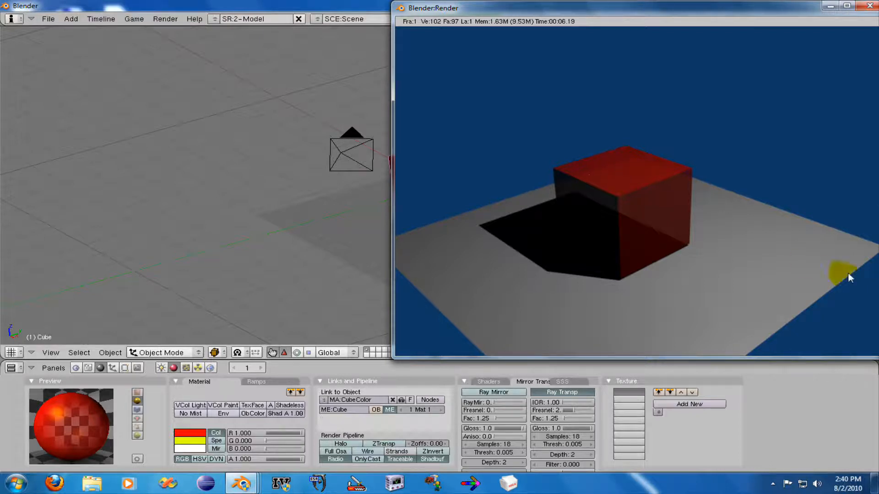
left_click(870, 6)
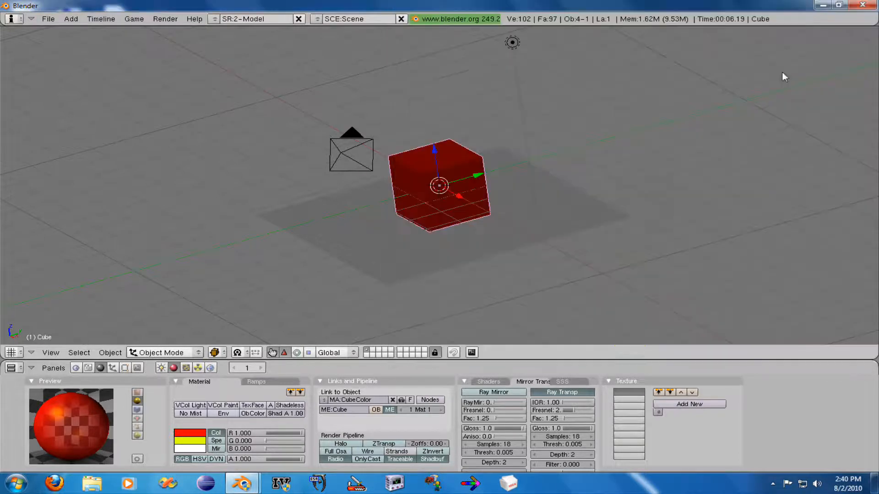
left_click(544, 385)
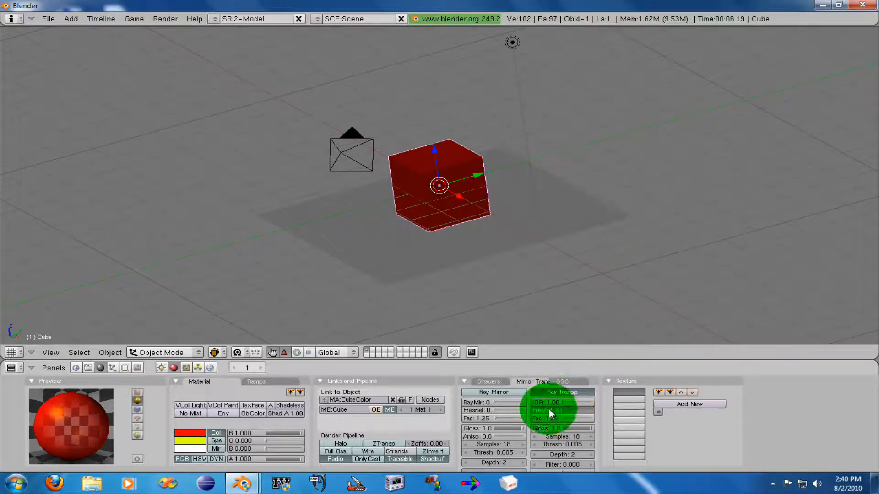
- Turn off Ray Transp for the CubeColor material and review its Shaders, SSS and Mirror Transp settings
left_click(578, 391)
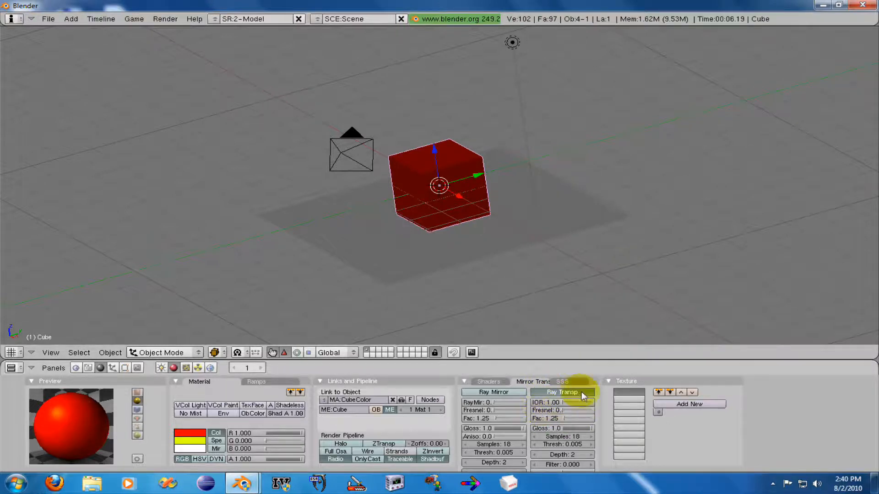
left_click(492, 383)
left_click(523, 380)
left_click(555, 380)
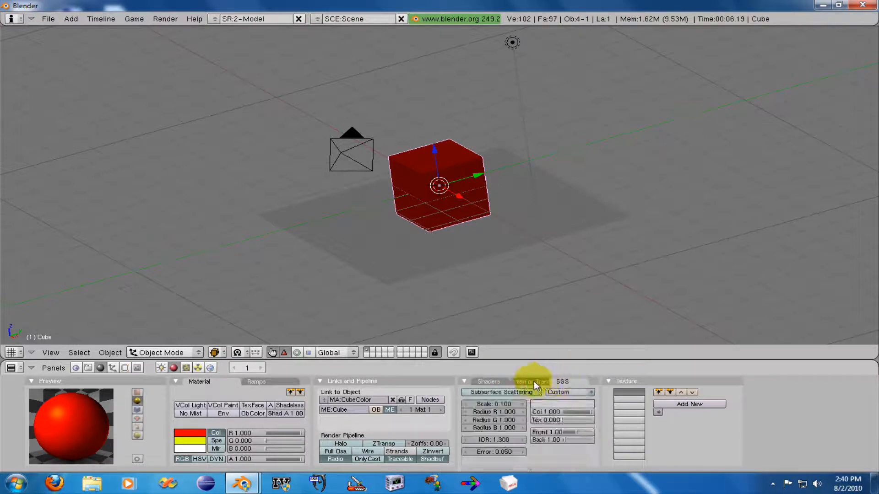
left_click(534, 380)
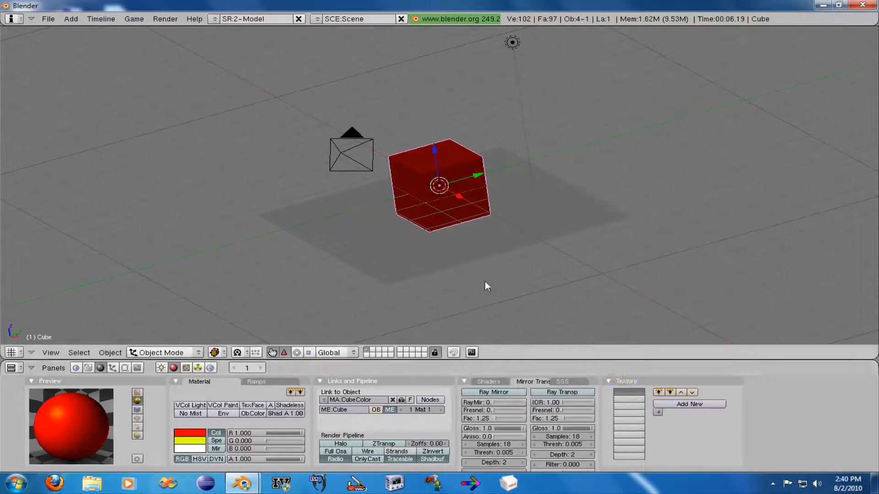
- Add a new texture to the CubeColor material and name it CubeTex
left_click(703, 404)
left_click(701, 403)
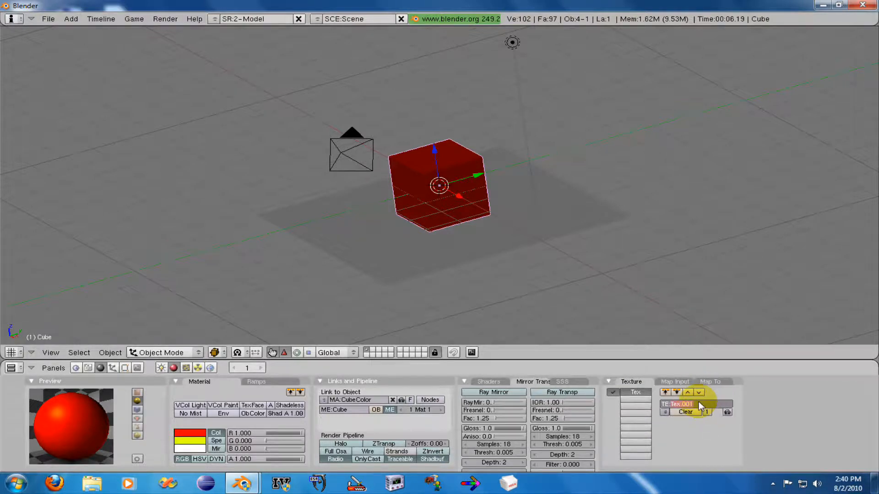
type("CubeTex")
key("Return")
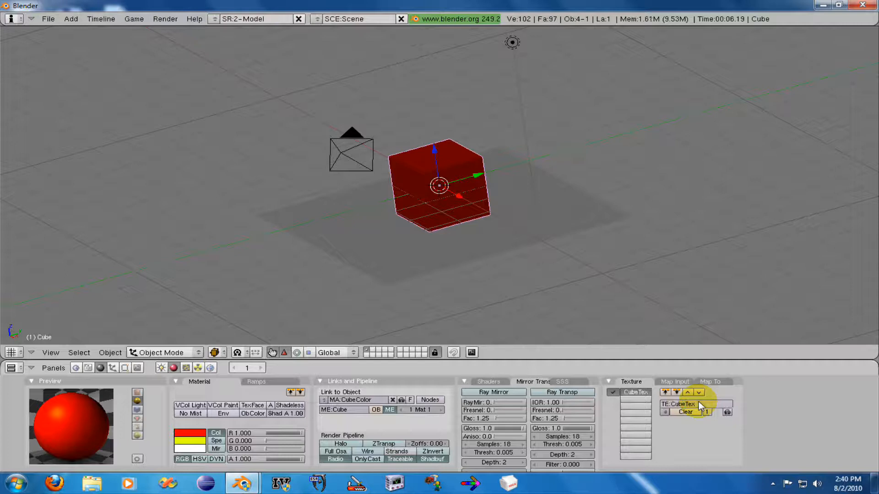
- Try the Flat, Tube and Sphe projections for CubeTex's input mapping, and settle on Cube with Orco coordinates
left_click(676, 383)
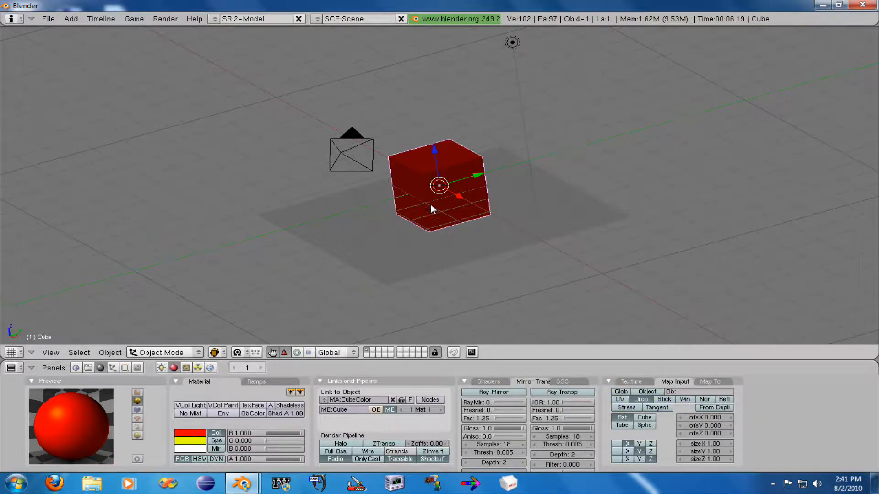
mouse_move(431, 203)
middle_mouse_down()
mouse_move(468, 212)
mouse_move(423, 207)
middle_mouse_up()
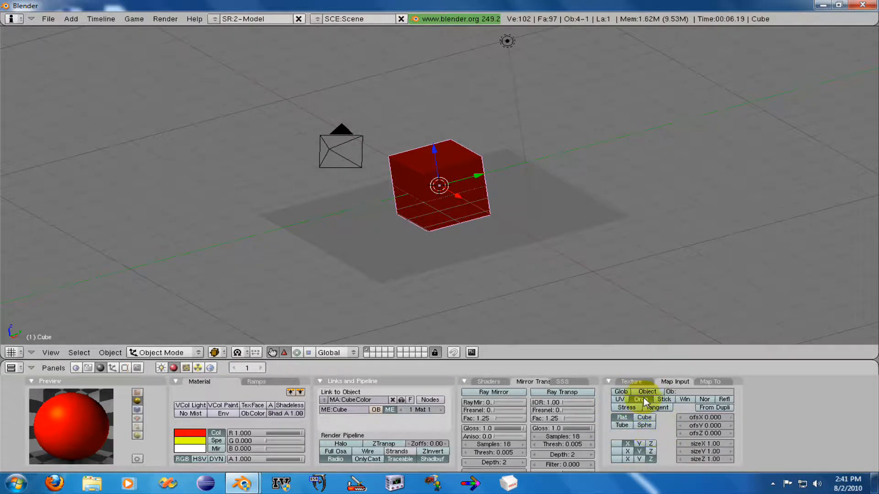
left_click(644, 418)
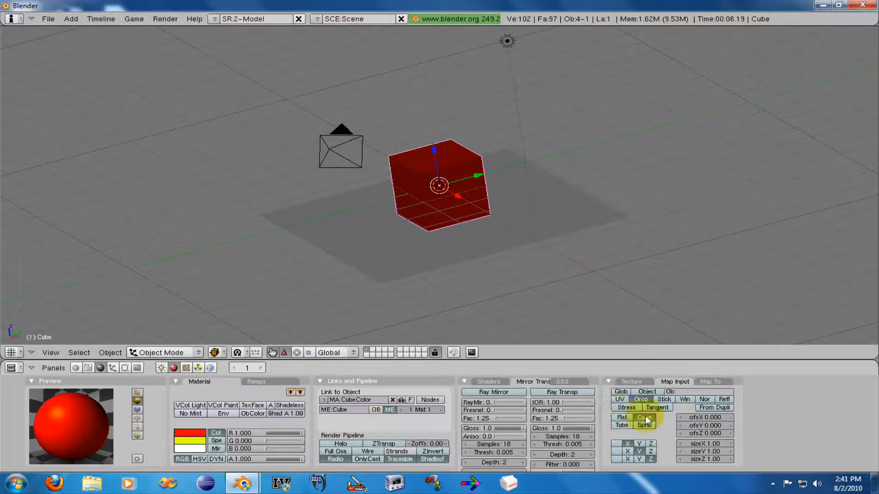
left_click(622, 418)
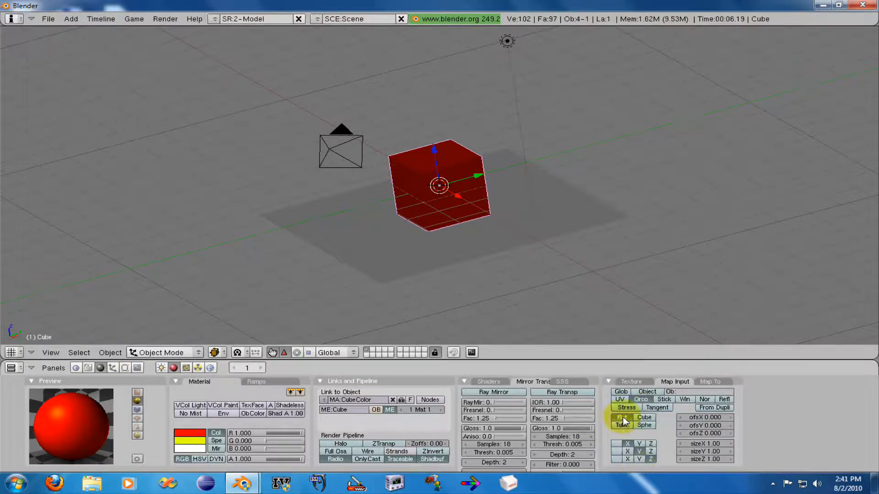
middle_click_drag(515, 199, 535, 203)
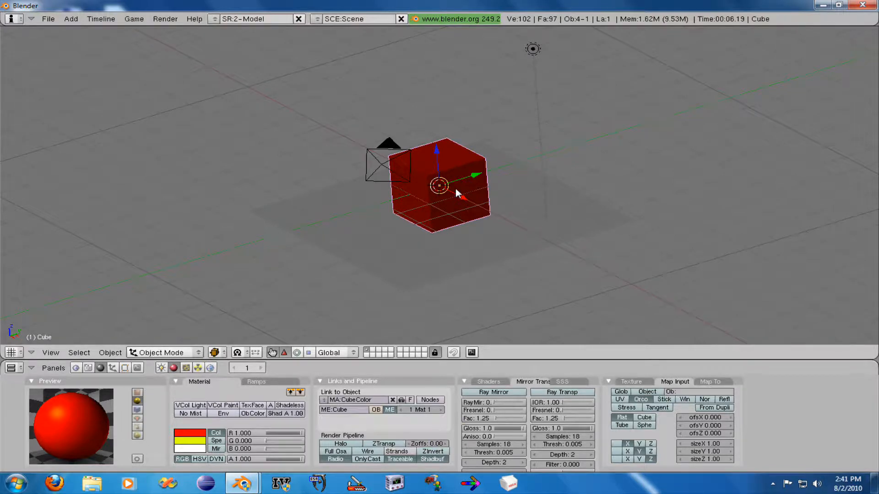
left_click(622, 425)
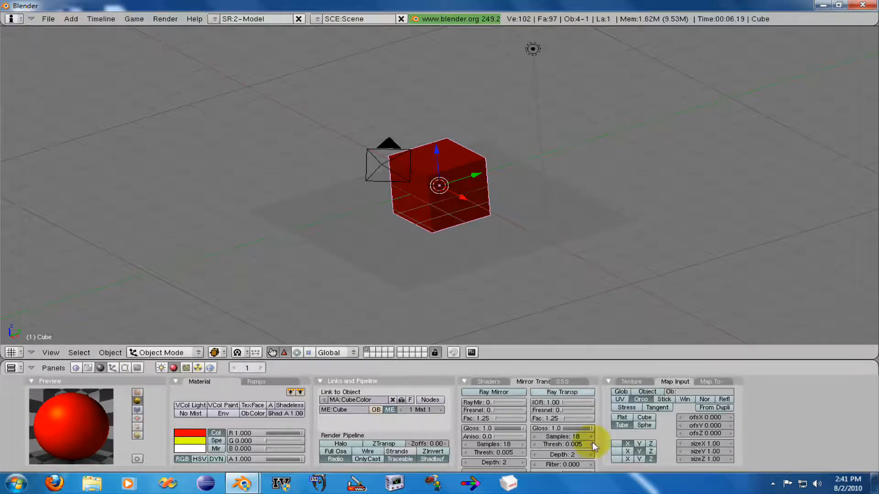
left_click(645, 426)
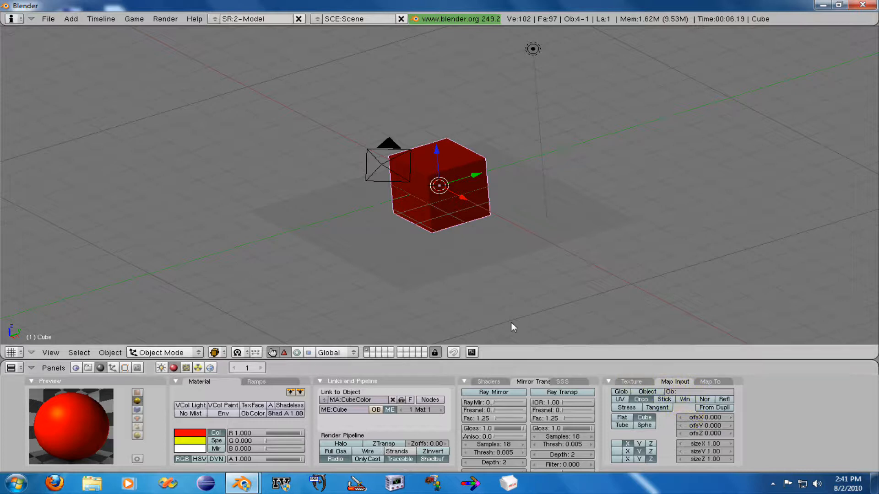
left_click(700, 381)
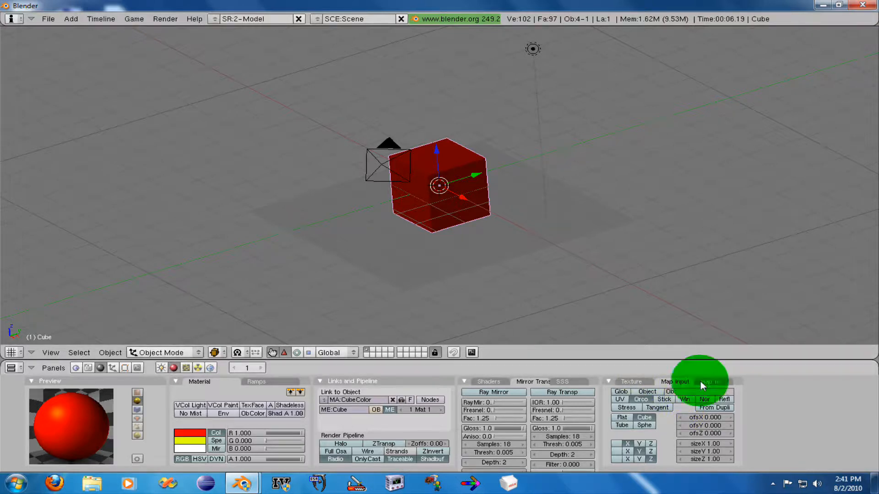
left_click(669, 382)
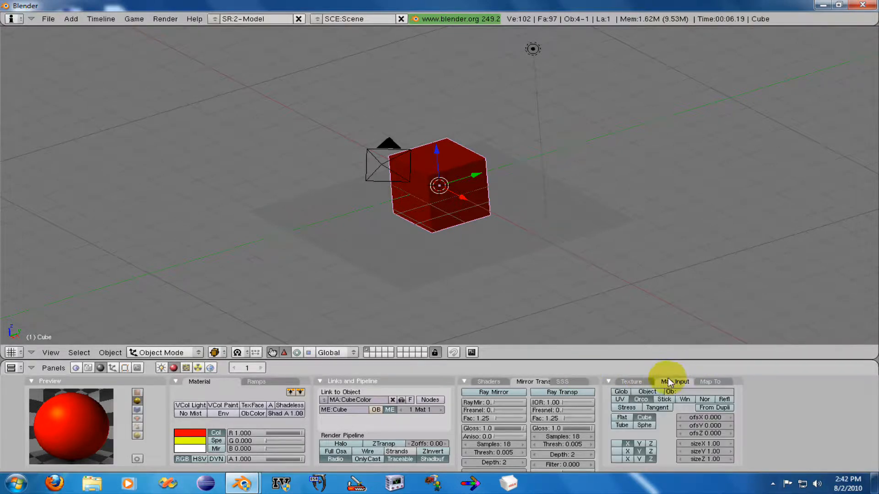
- Set the CubeTex texture type to Image and load Desert.jpg from the Sample Pictures folder
left_click(185, 369)
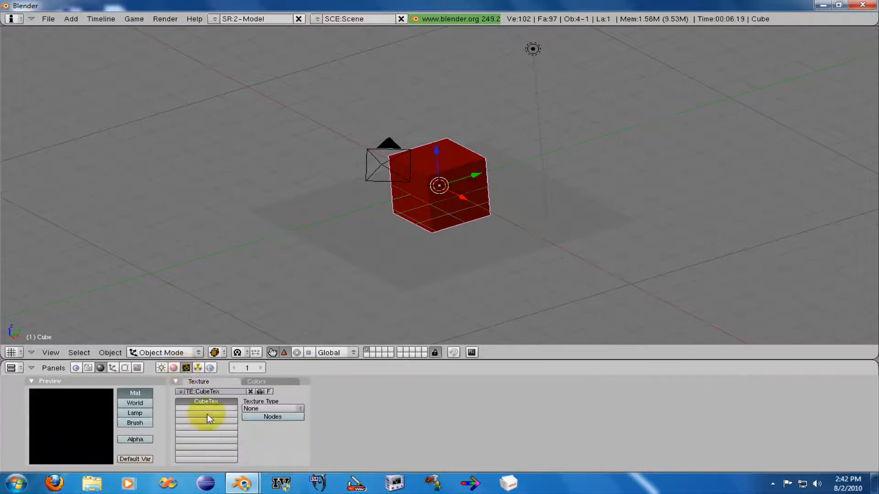
left_click(293, 408)
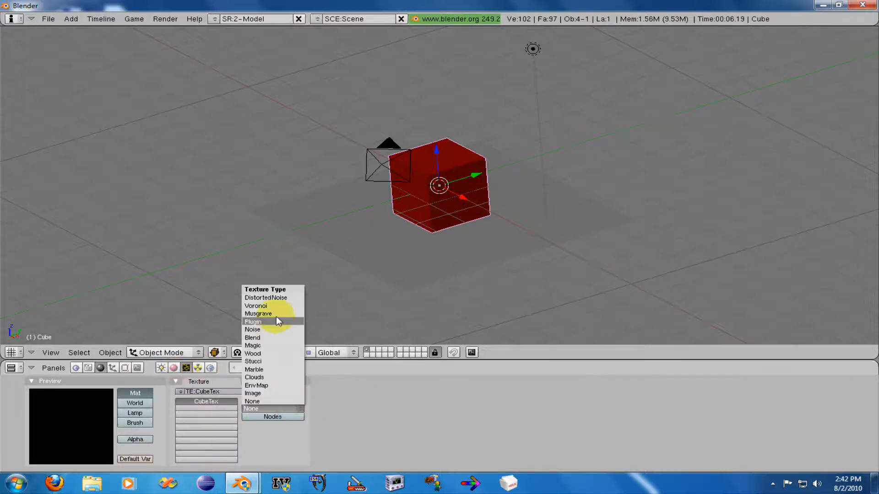
left_click(268, 393)
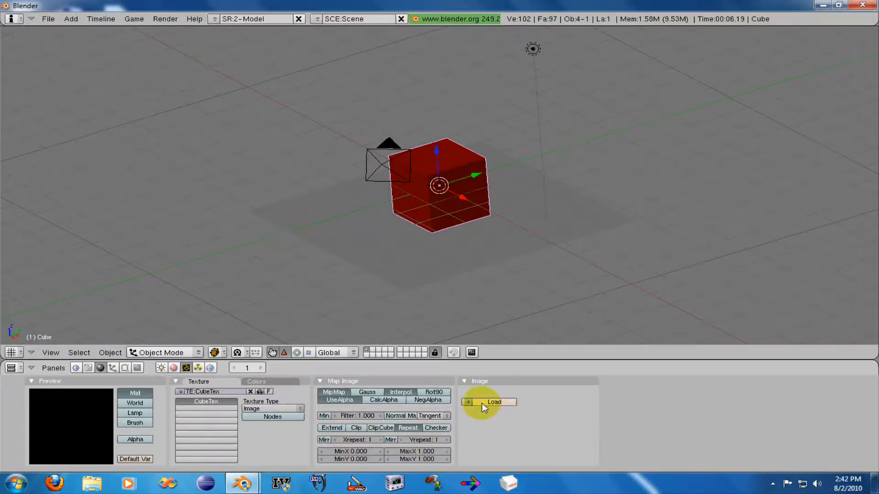
left_click(495, 402)
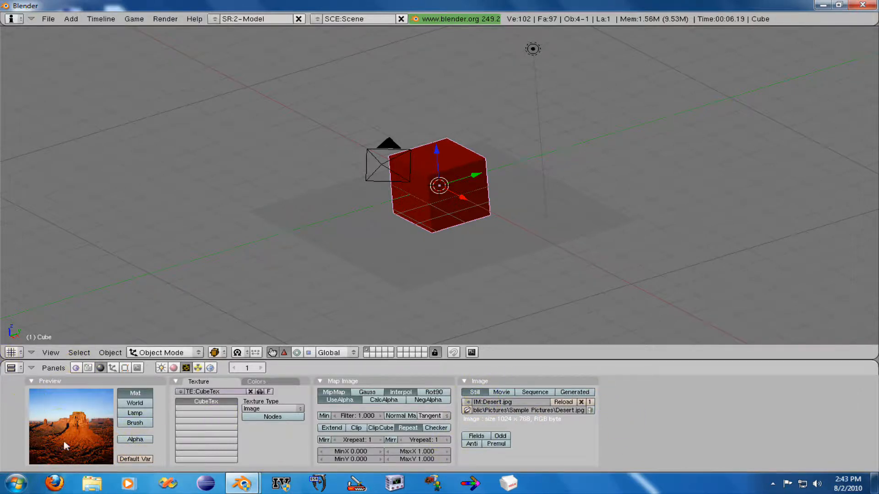
- Preview the textured CubeColor material on a sphere and a cube, and render the scene
left_click(174, 369)
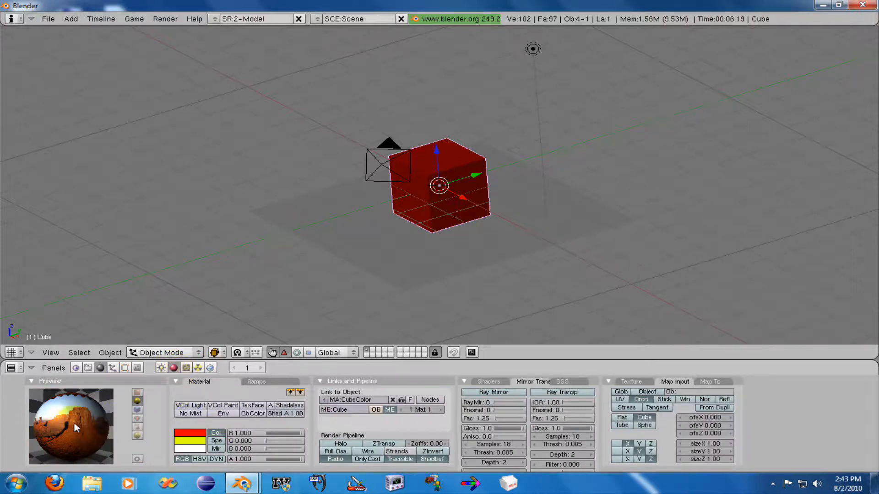
left_click(137, 410)
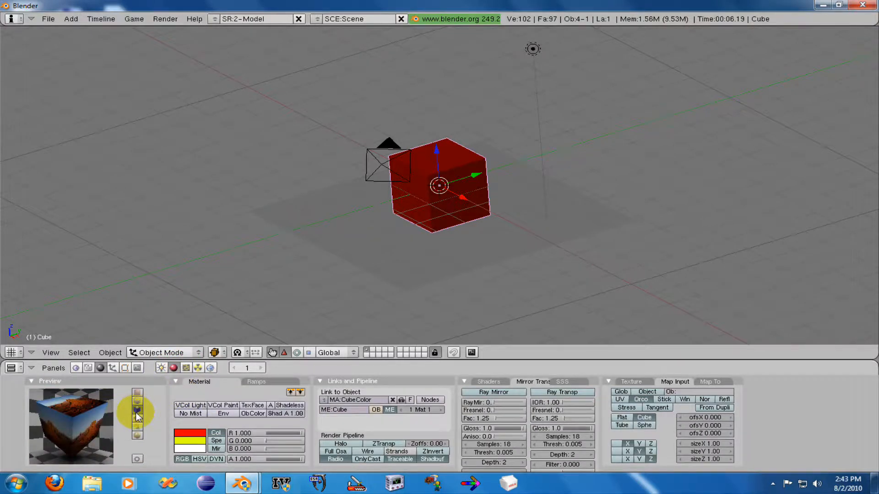
left_click(137, 400)
left_click(185, 369)
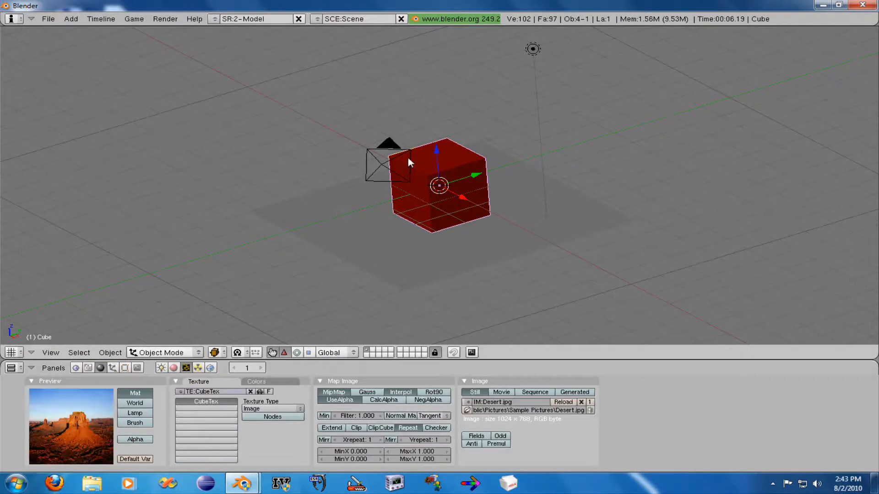
key("F12")
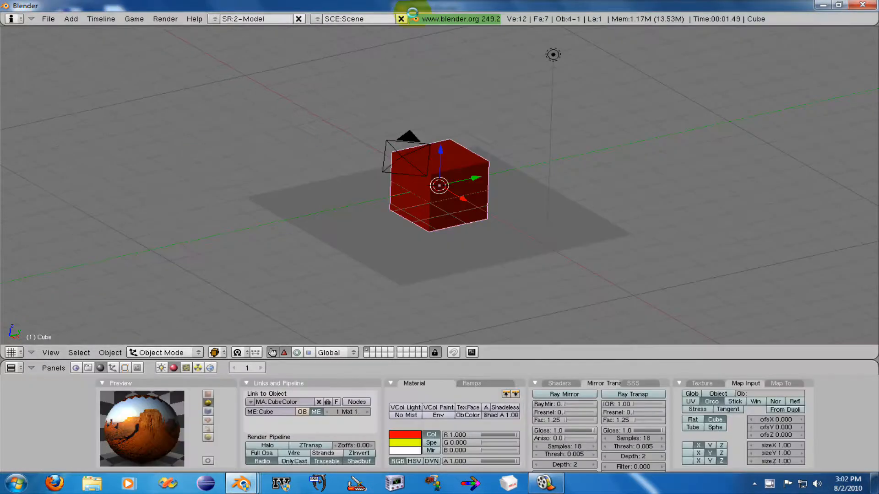
- Switch CubeTex's input mapping to UV coordinates with the Flat projection
middle_click_drag(453, 293, 509, 264)
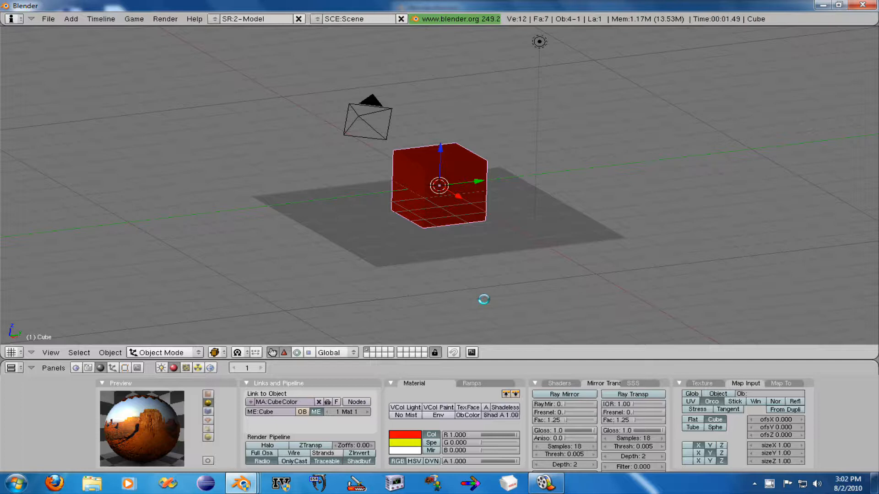
mouse_move(298, 222)
middle_mouse_down()
mouse_move(304, 238)
mouse_move(289, 238)
mouse_move(294, 222)
middle_mouse_up()
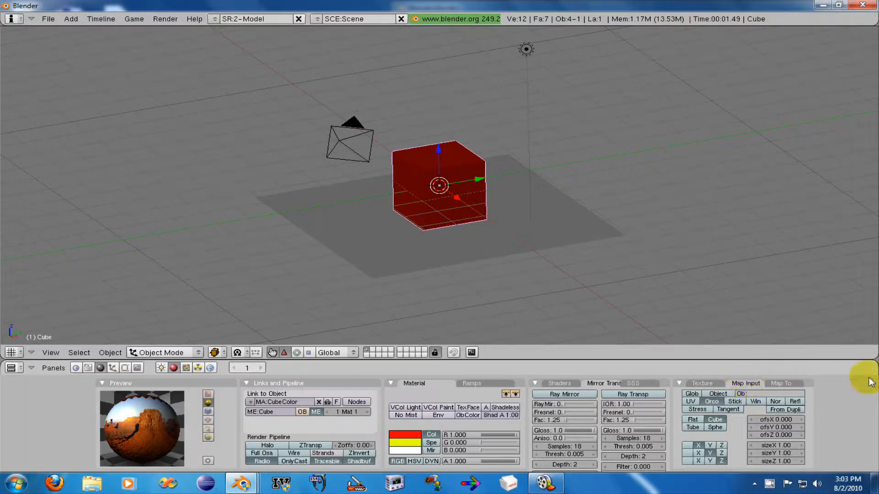
left_click(692, 403)
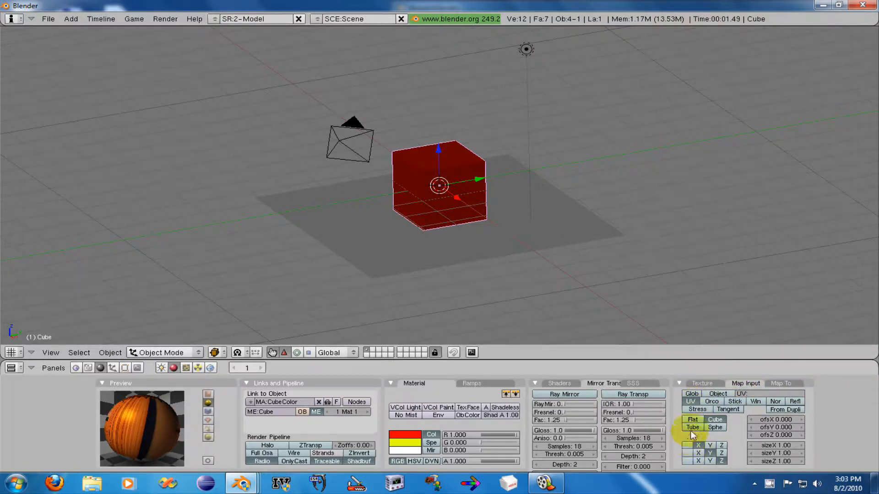
left_click(693, 420)
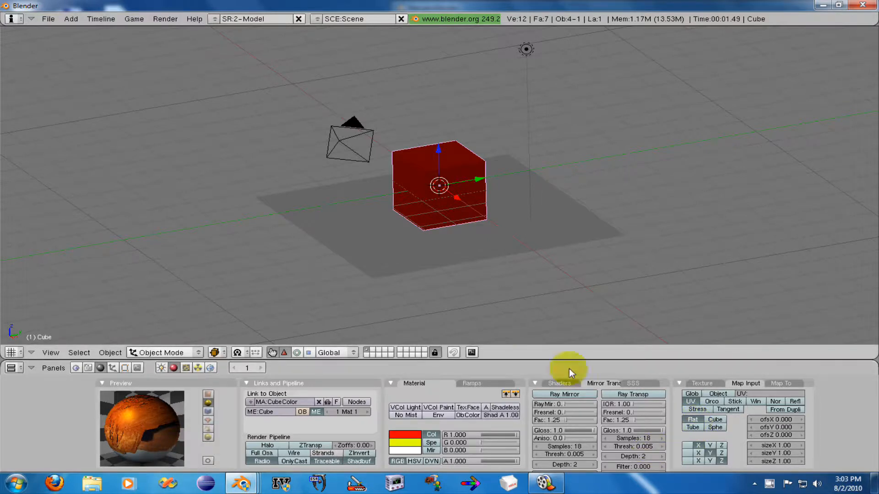
- Split the 3D view vertically and turn the narrow new area into a UV/Image Editor
right_click(785, 360)
left_click(784, 361)
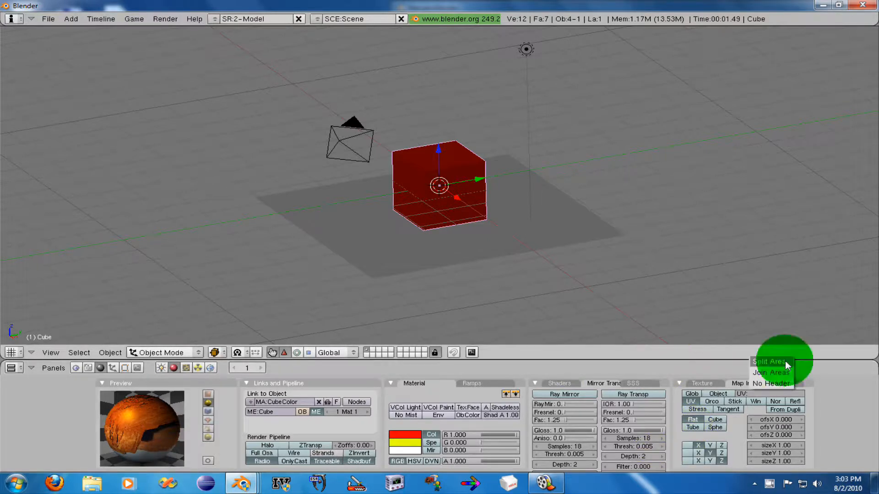
left_click(693, 343)
left_click(703, 353)
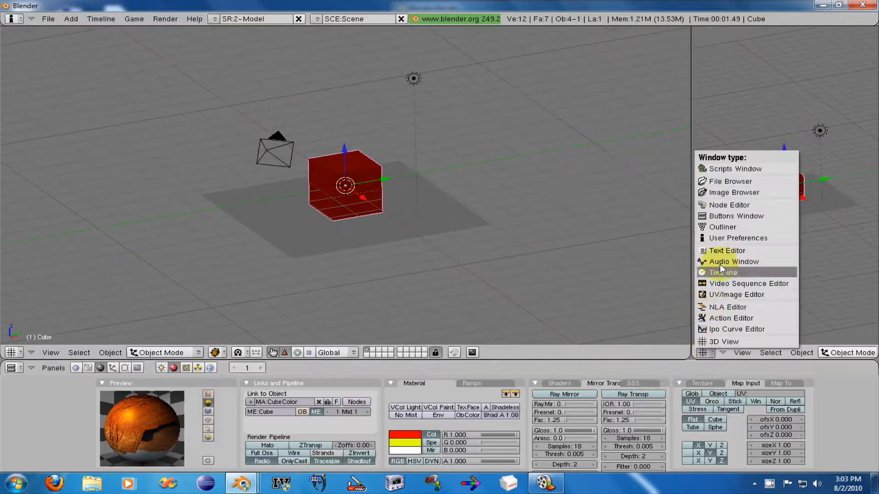
left_click(716, 295)
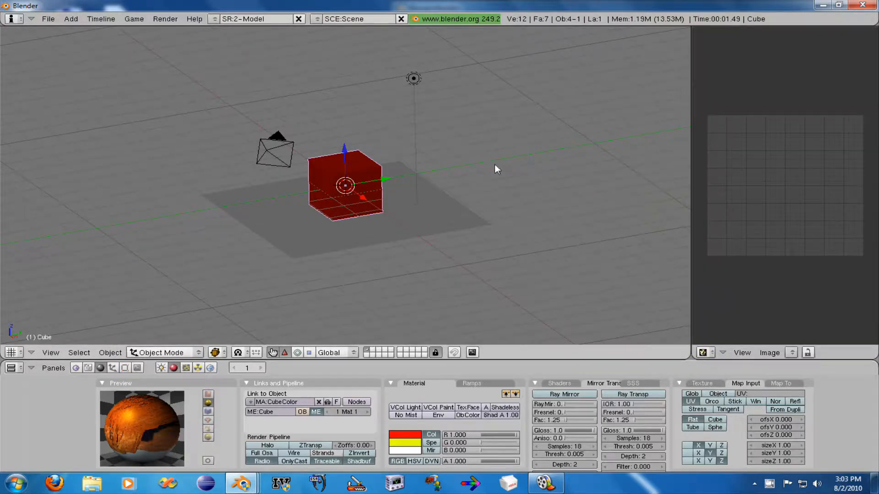
- Render the cube with the UV-mapped Flat texture, inspect the image on its faces, and close the result
middle_click_drag(346, 191, 355, 193)
key("F12")
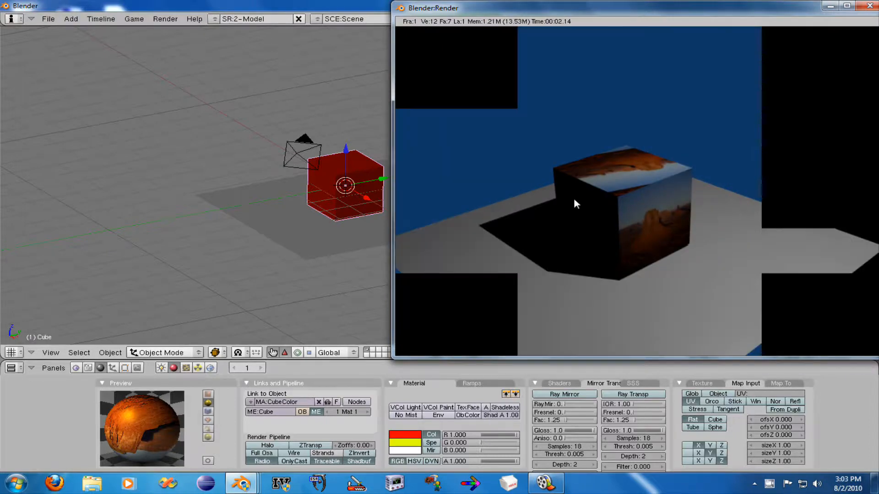
key("Escape")
- Return CubeTex's mapping to Orco and test-render the cube with the Flat and Cube projections
left_click(711, 401)
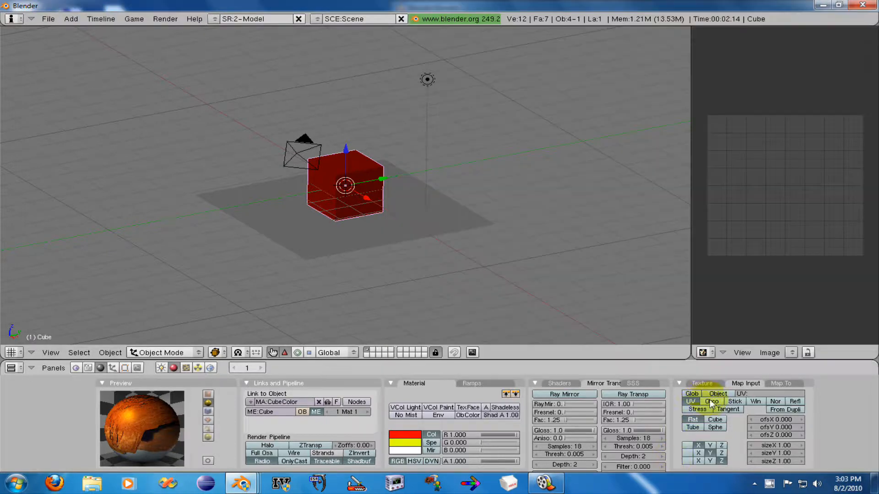
key("F12")
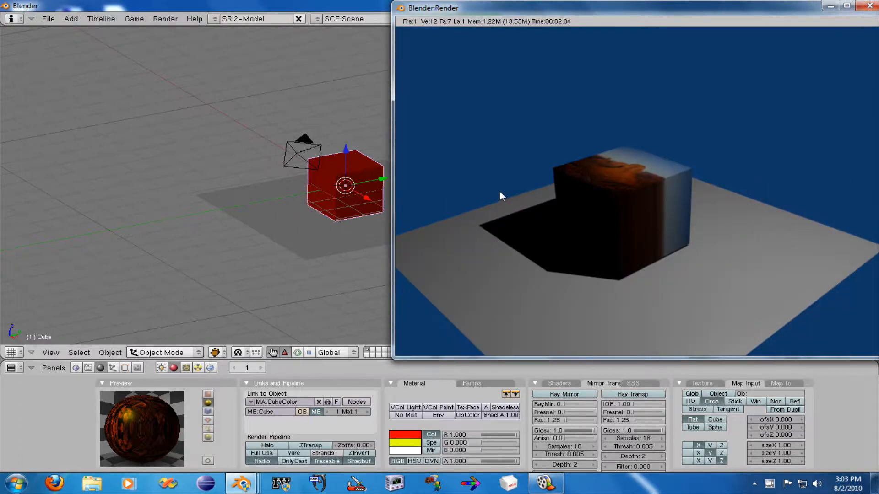
key("Escape")
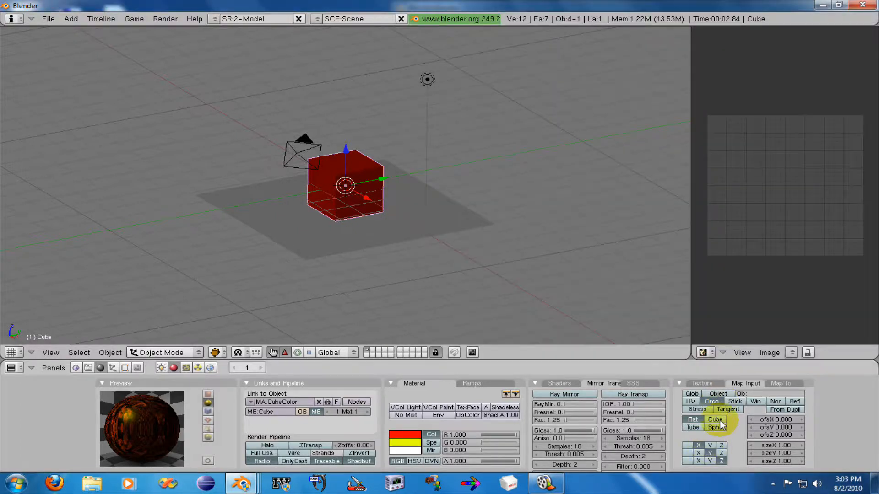
key("F12")
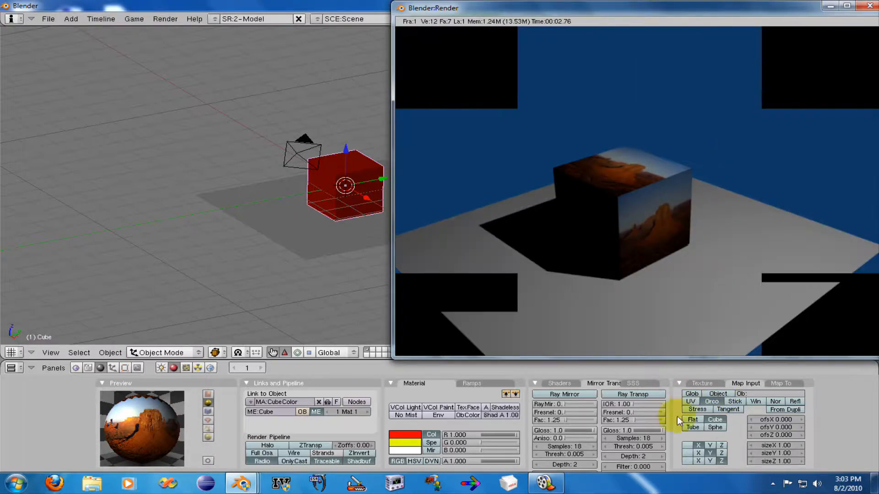
key("Escape")
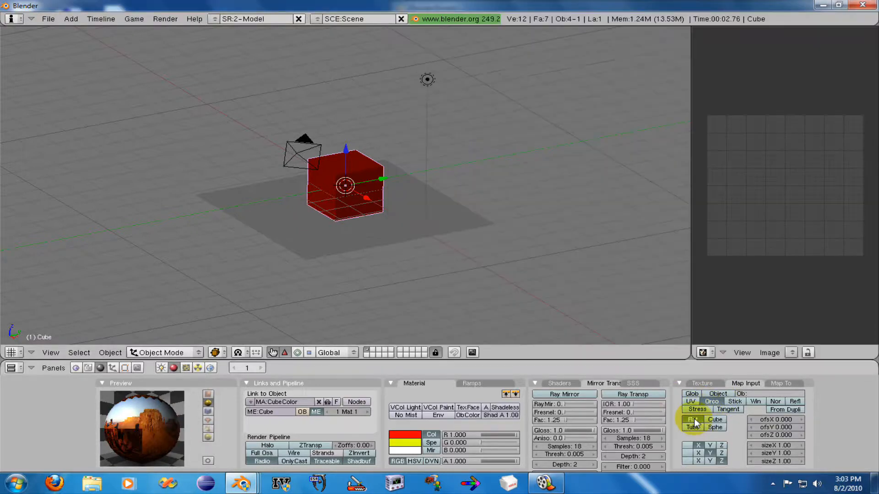
- Switch the cube texture's input mapping back to UV coordinates with the Flat projection
left_click(691, 401)
middle_click_drag(322, 256, 333, 247)
scroll(328, 235, "up", 2)
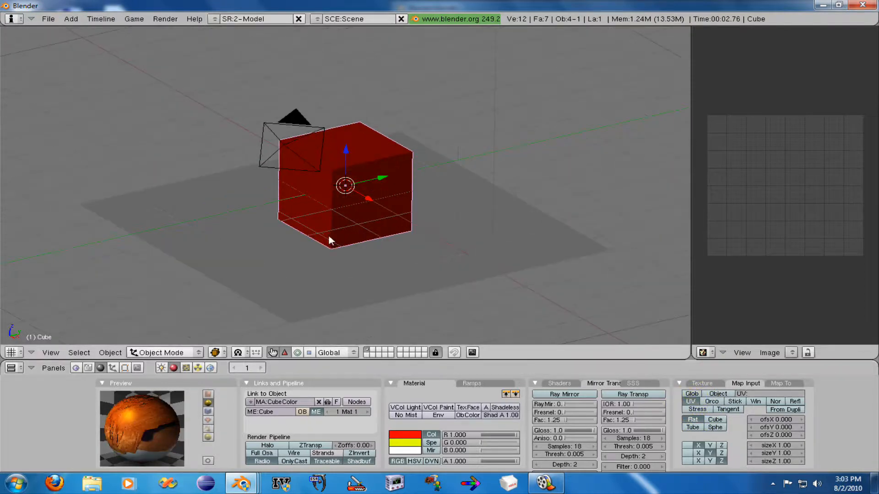
scroll(331, 227, "up", 1)
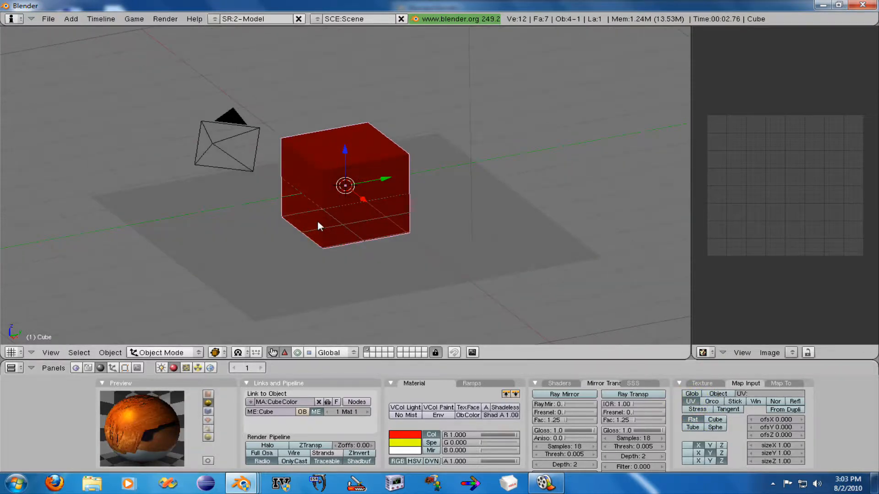
- Enter Edit Mode on the cube, select only its top face and unwrap it with the Unwrap calculation
key("Tab")
middle_click_drag(314, 204, 325, 215)
key("a")
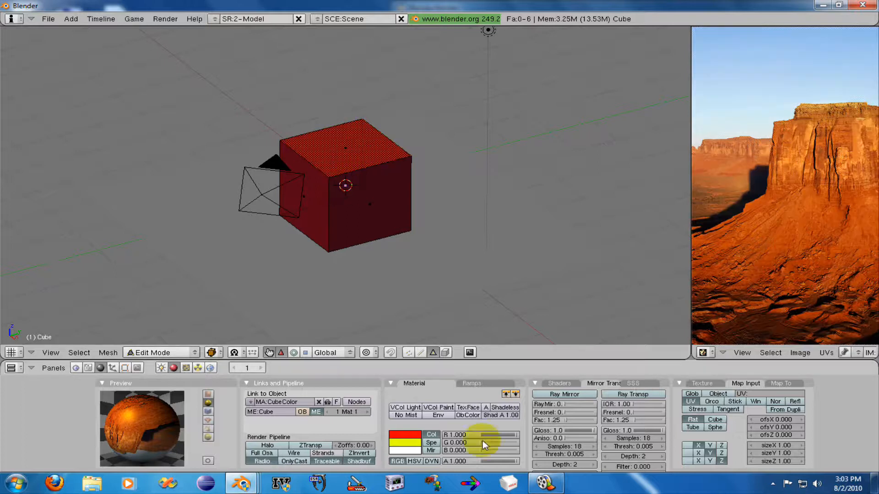
right_click(378, 160)
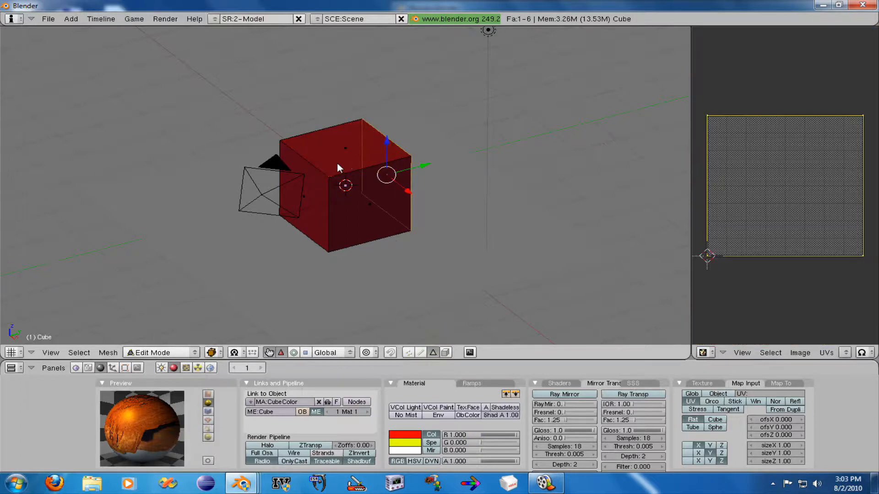
right_click(341, 147)
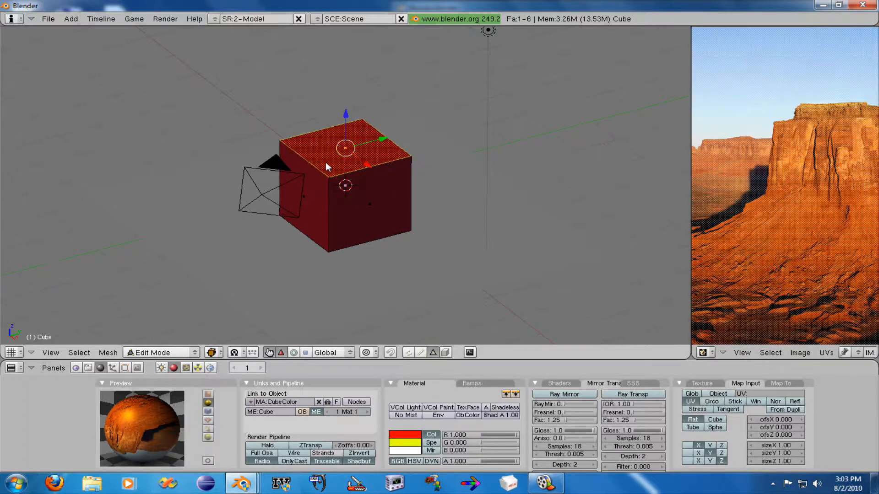
key("u")
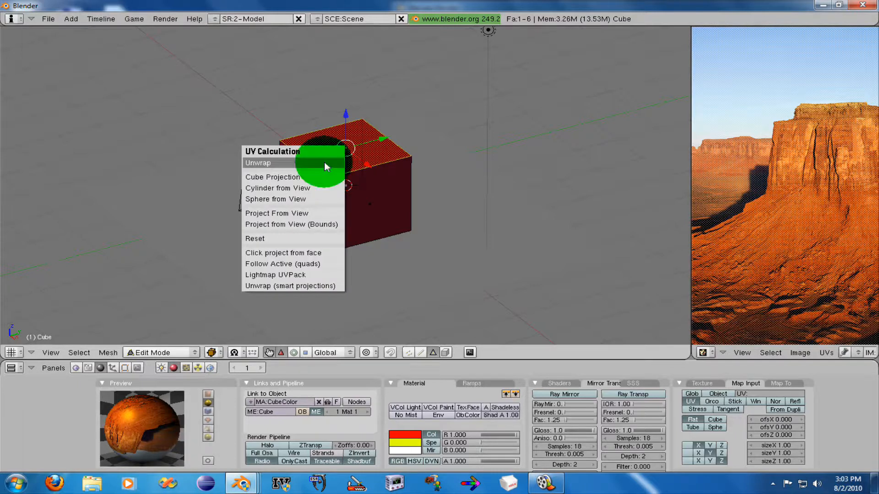
left_click(324, 163)
- Stretch the top face's UVs along X and shift them along X until they cover the full width of Desert.jpg
scroll(759, 229, "down", 5)
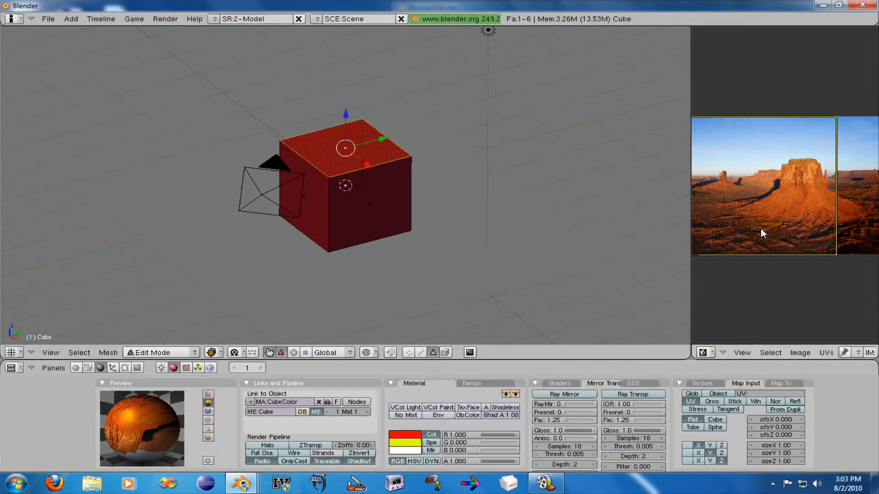
middle_click_drag(758, 232, 764, 232)
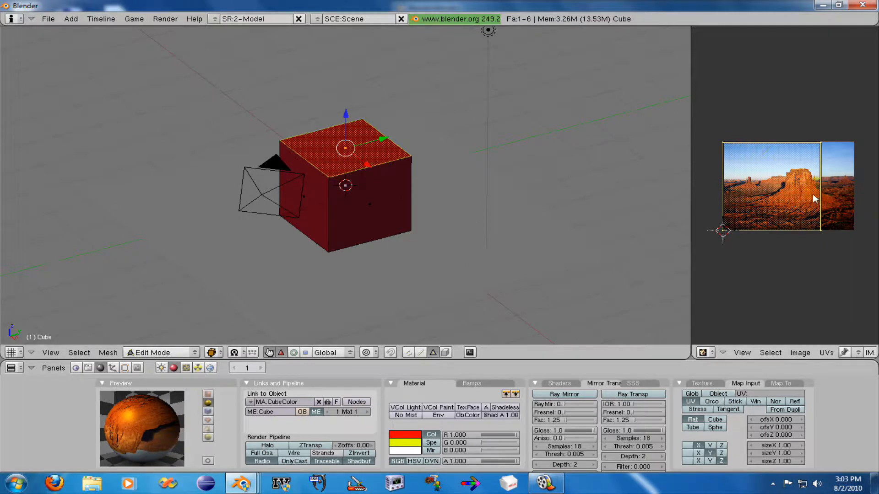
left_click(779, 175)
key("s")
key("x")
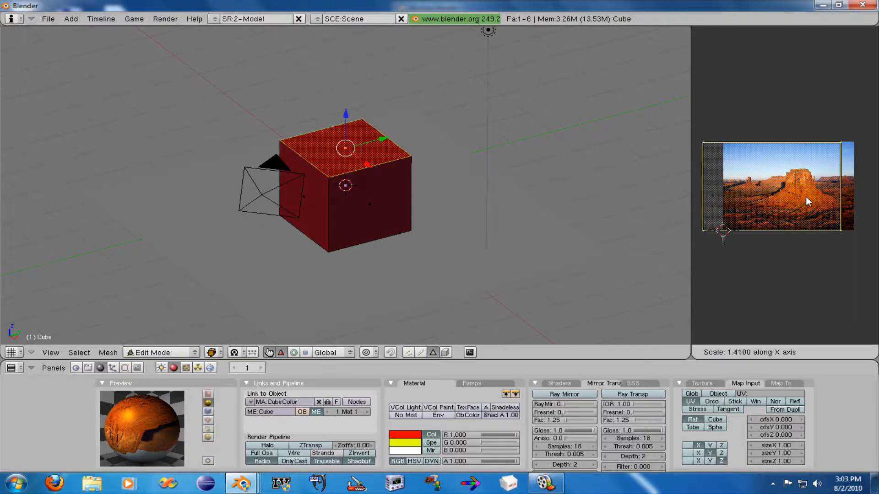
left_click(800, 196)
key("g")
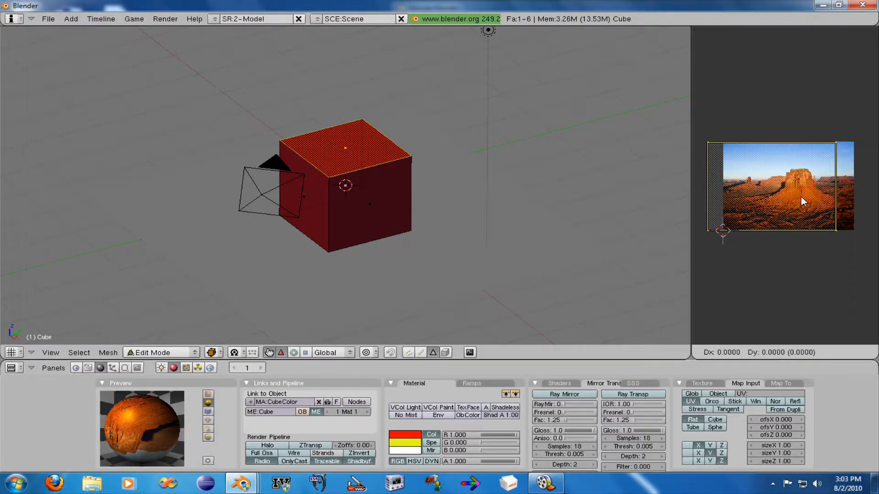
key("x")
left_click(817, 195)
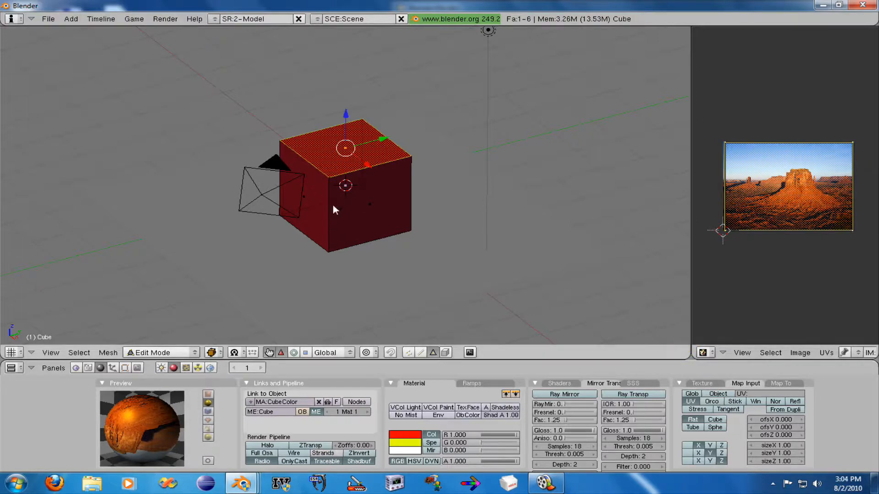
- Return to Object Mode, render the cube, compare the top face's image with its UV layout, and close the render
key("Tab")
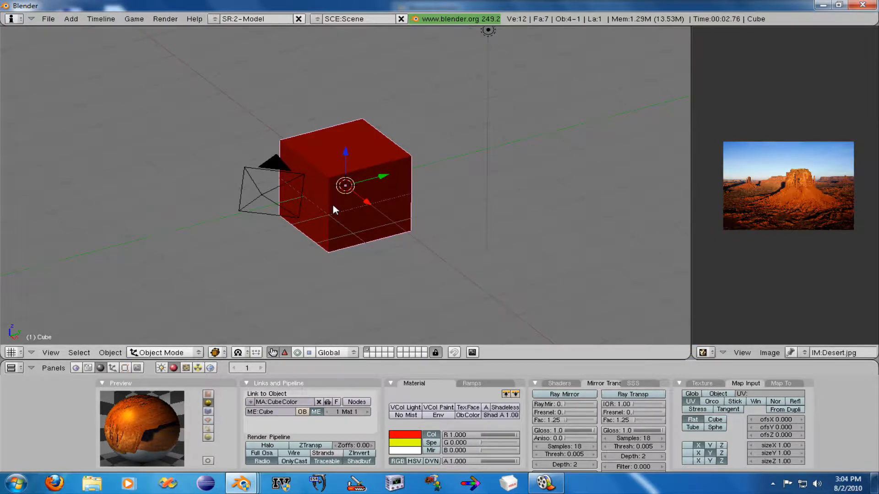
key("F12")
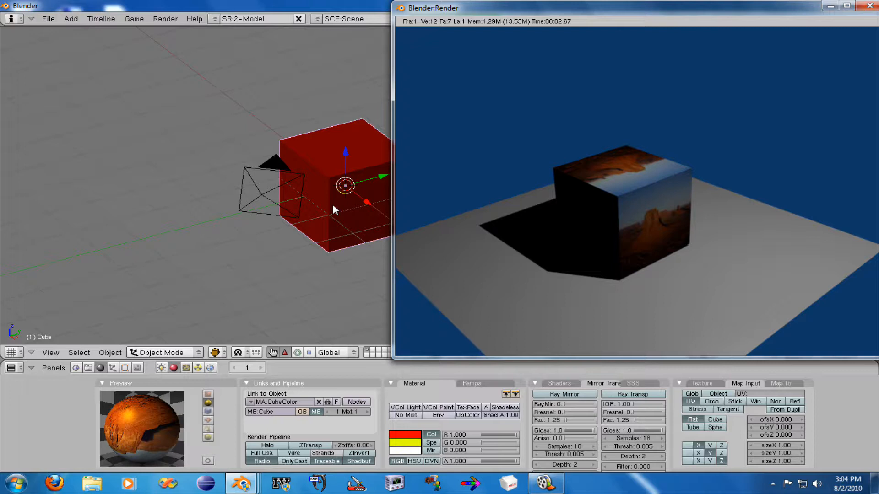
key("Escape")
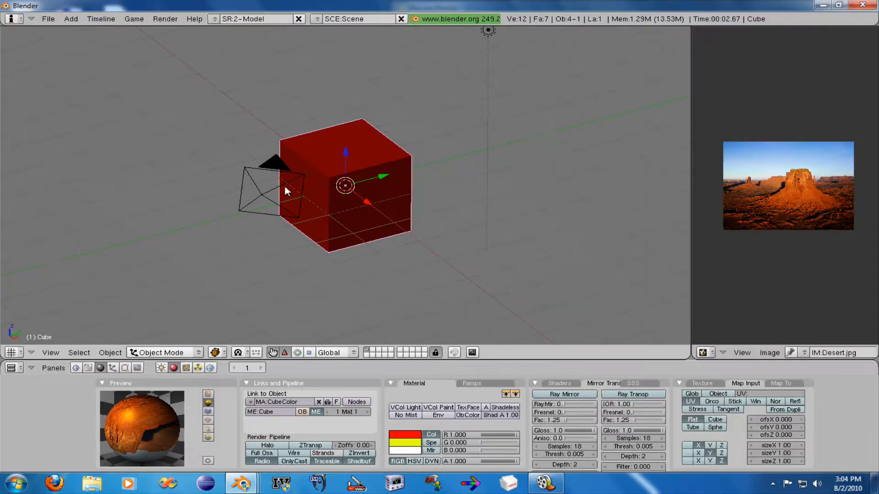
key("Tab")
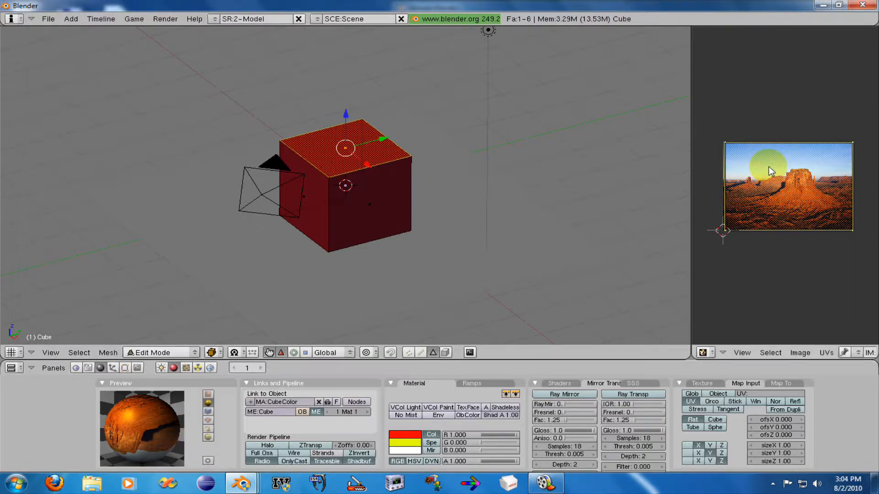
key("Tab")
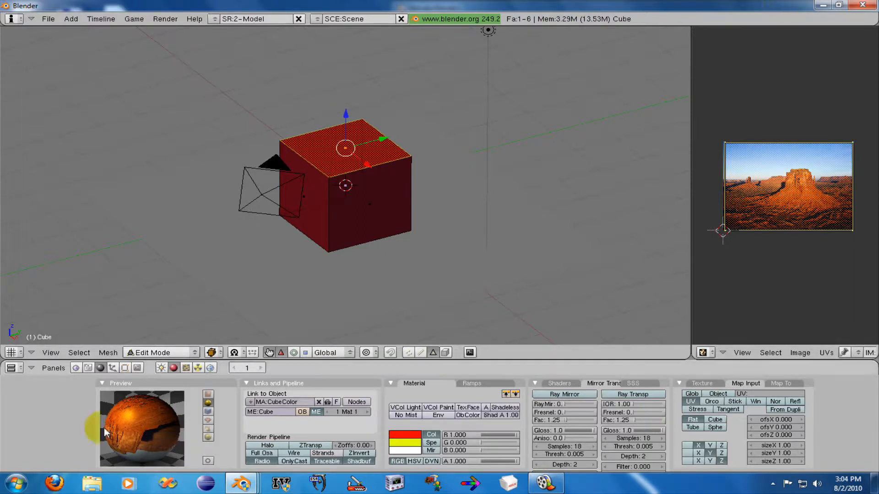
mouse_move(205, 483)
left_click(350, 423)
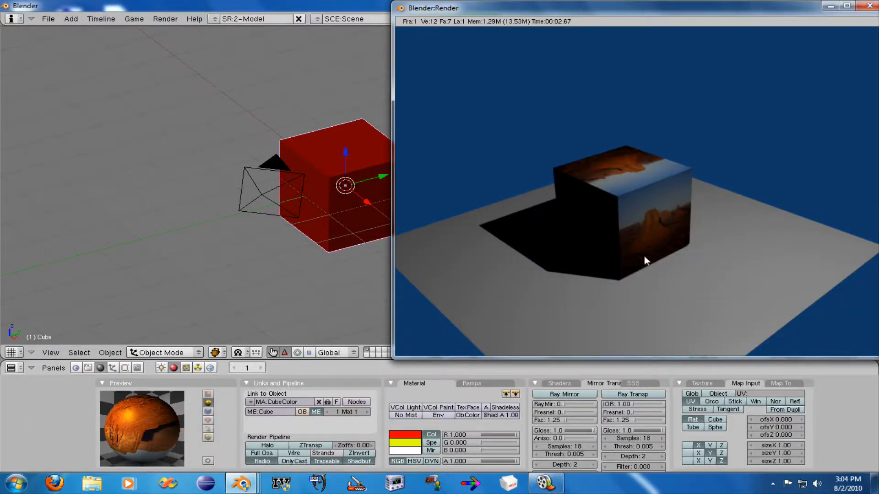
left_click(872, 8)
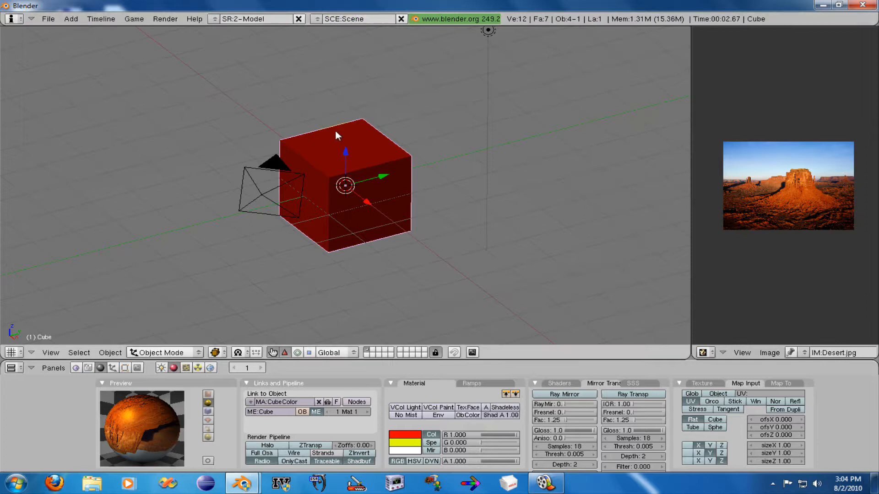
- Rotate the top face's UVs by half a turn in Edit Mode and test-render the cube
key("Tab")
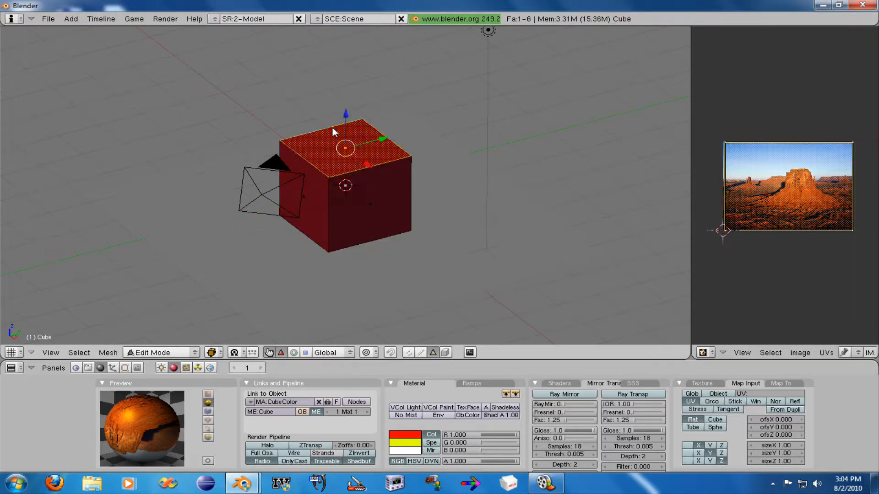
key("u")
left_click(661, 194)
key("F12")
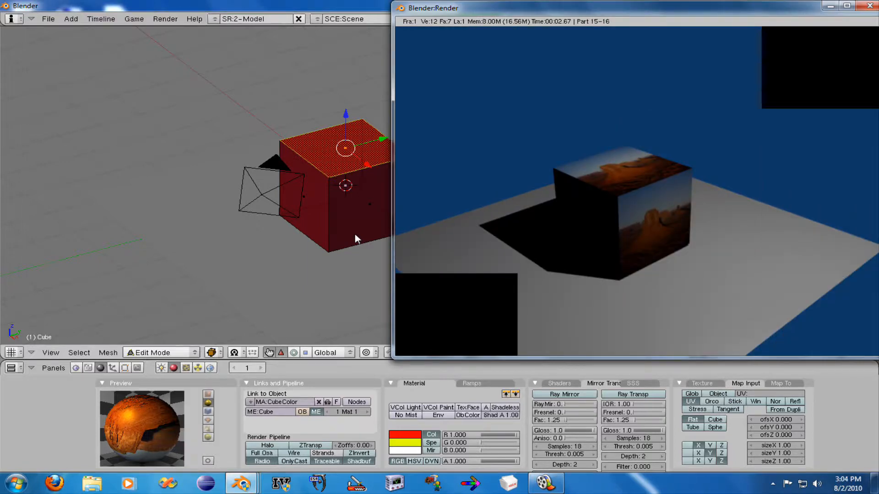
key("Escape")
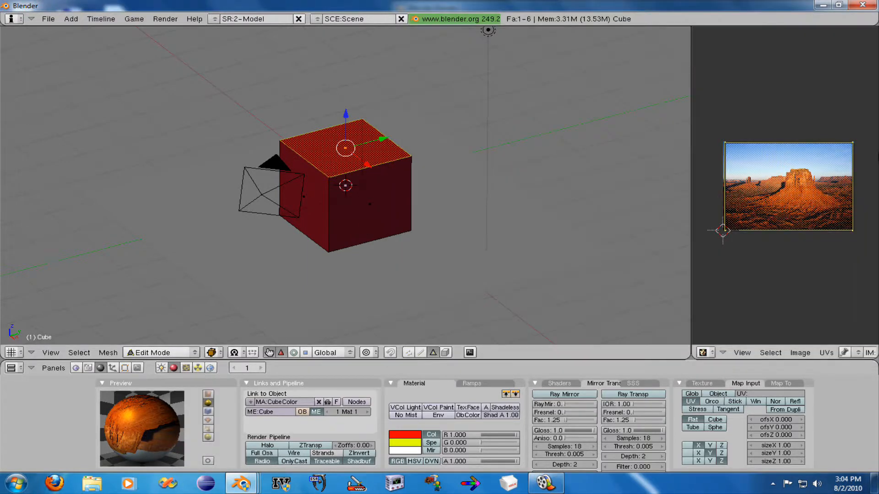
- Rotate the top face's UVs by 90 degrees and test-render the cube
left_click(750, 172)
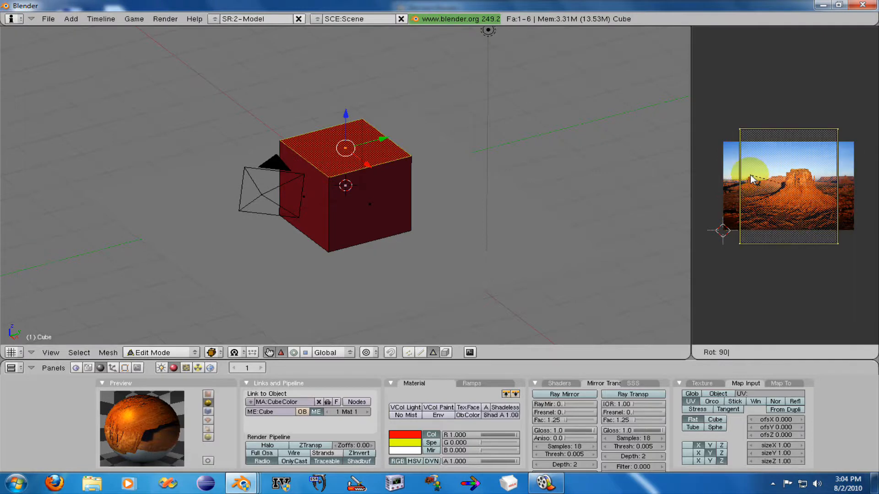
key("F12")
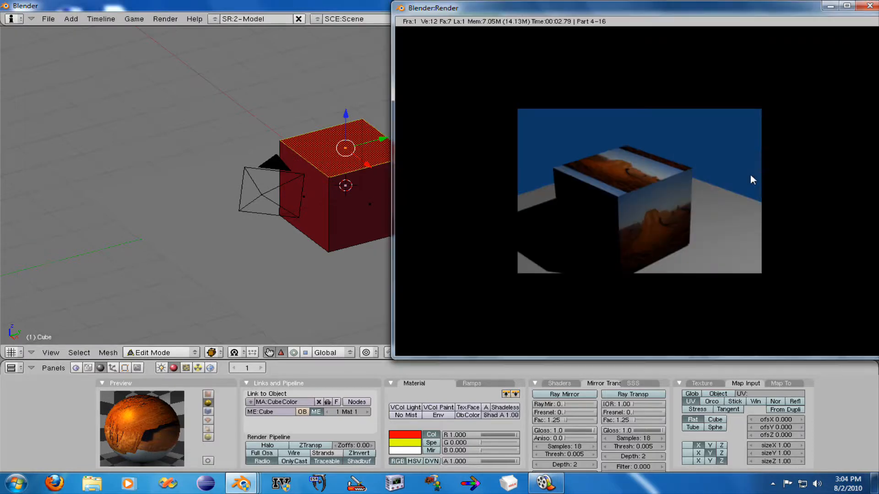
key("Escape")
- Shrink the top face's UVs along Y and stretch them along X to fit Desert.jpg, and test-render the cube
left_click(751, 176)
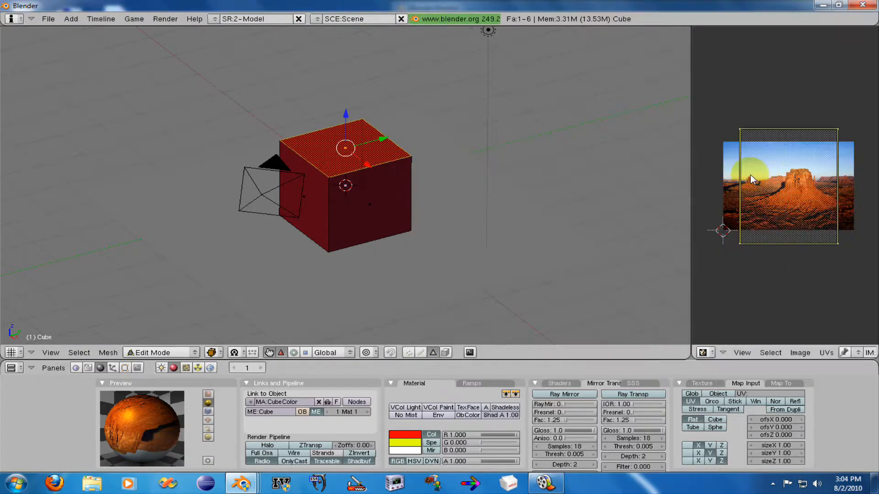
key("s")
key("y")
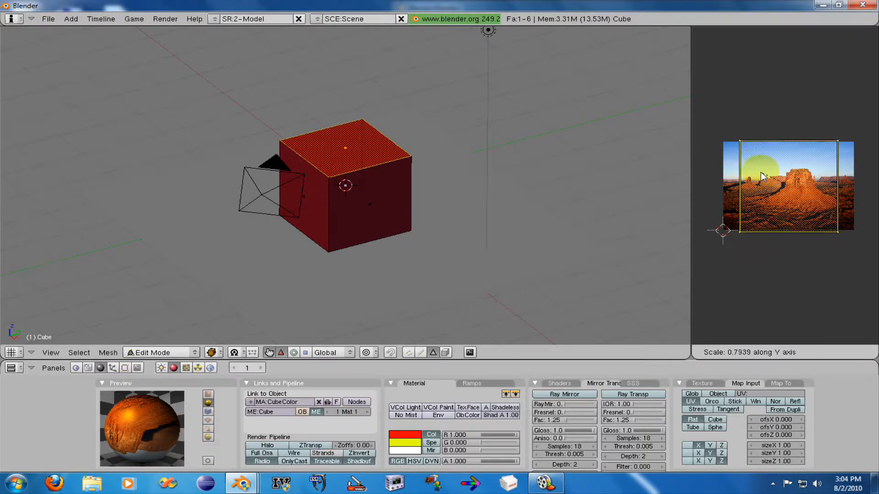
left_click(762, 172)
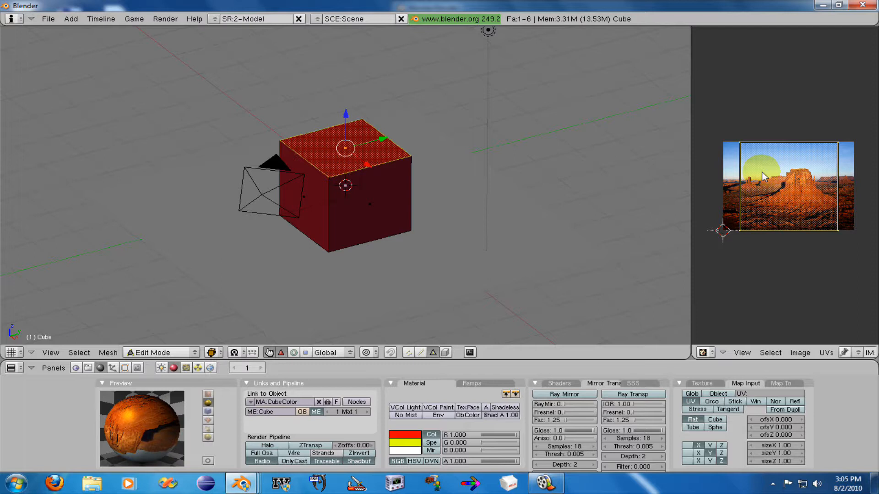
key("s")
key("x")
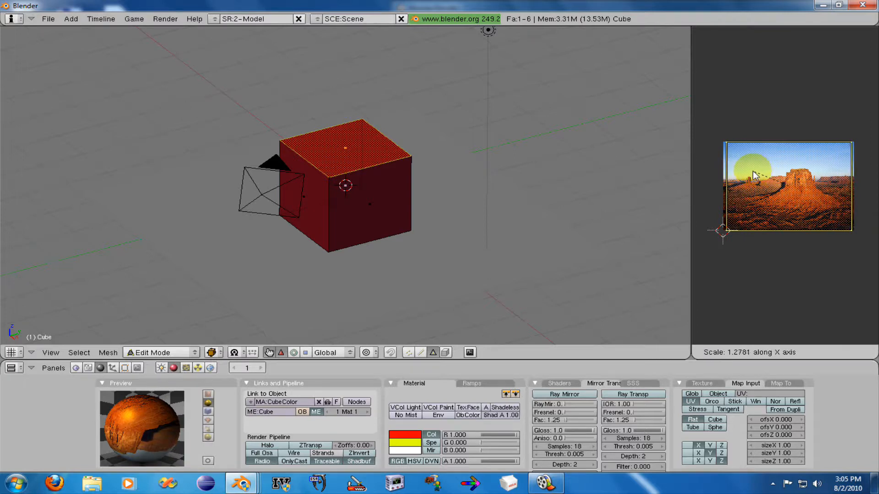
left_click(751, 171)
key("F12")
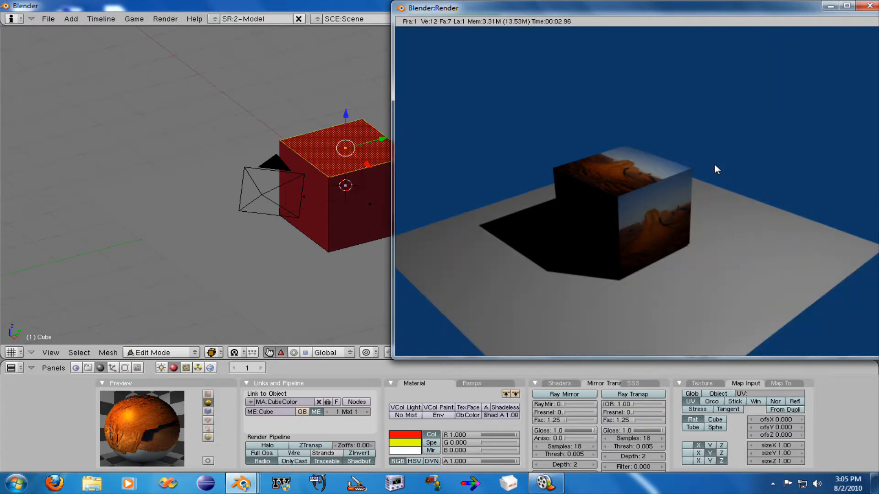
key("Escape")
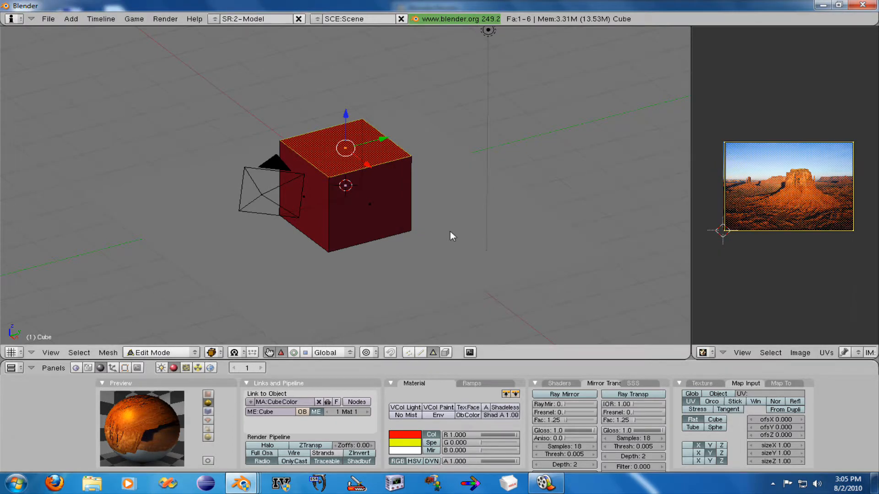
- Select the cube's side face facing +X and assign Desert.jpg to it in the UV/Image Editor
right_click(369, 208)
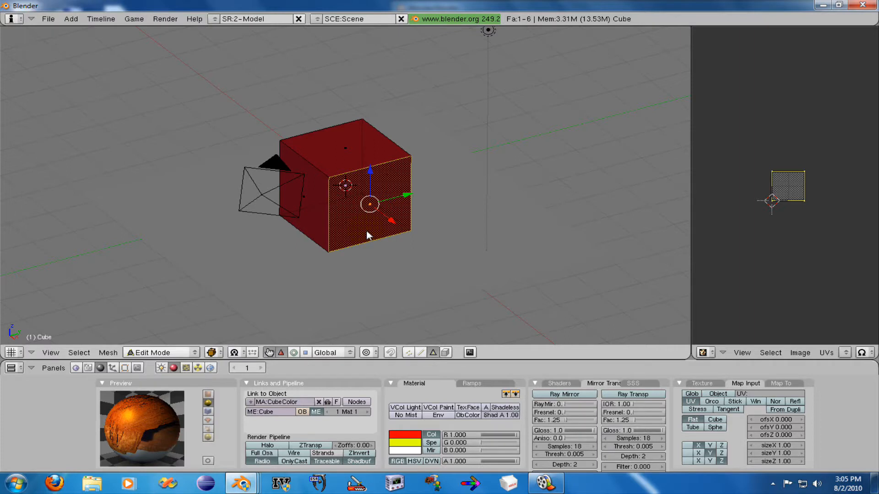
key("u")
left_click(843, 352)
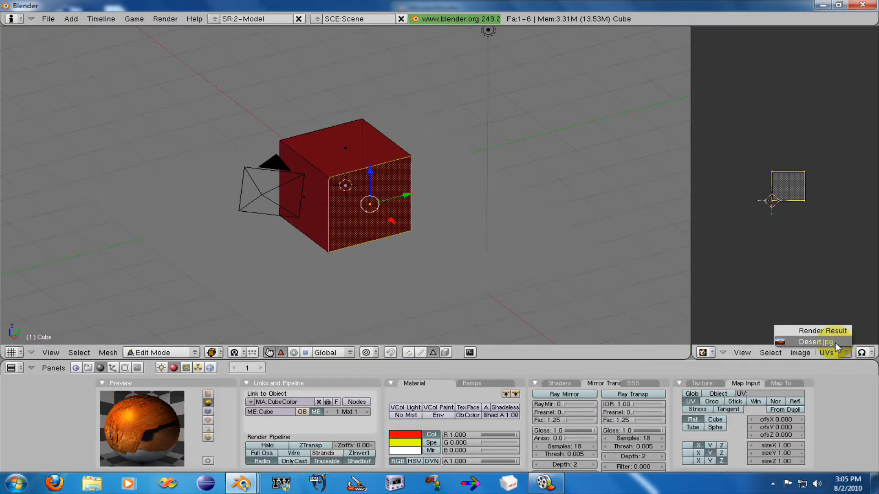
left_click(835, 342)
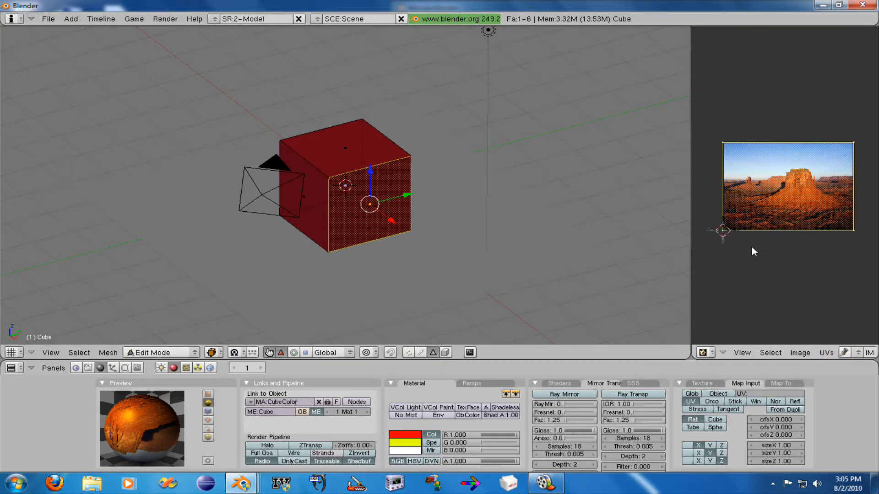
- Scale the side face's UVs up far beyond the image bounds in both directions and render the cube
key("s")
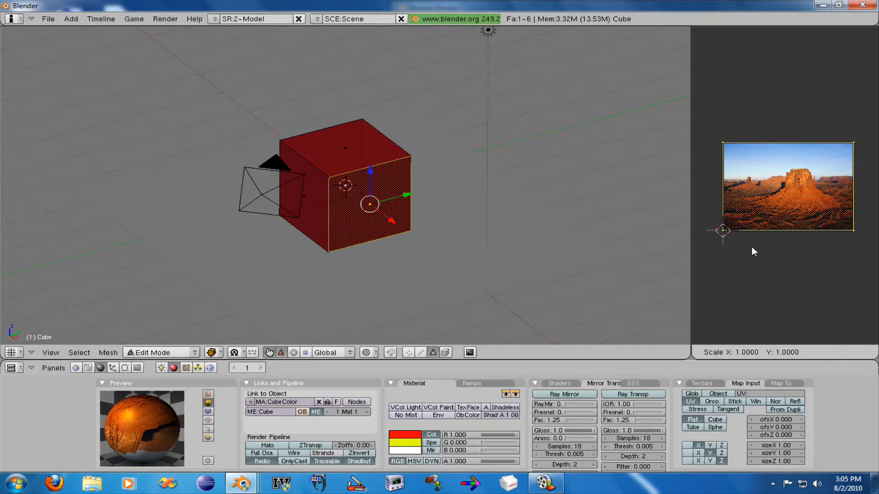
left_click(753, 250)
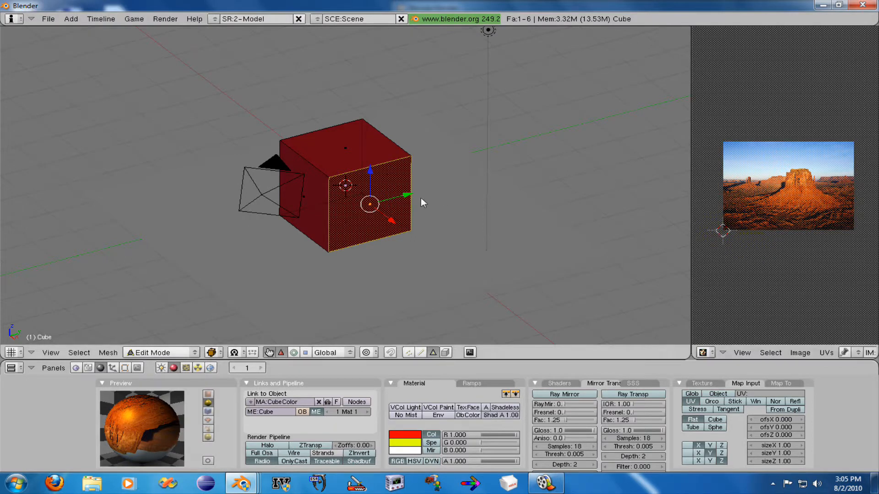
key("F12")
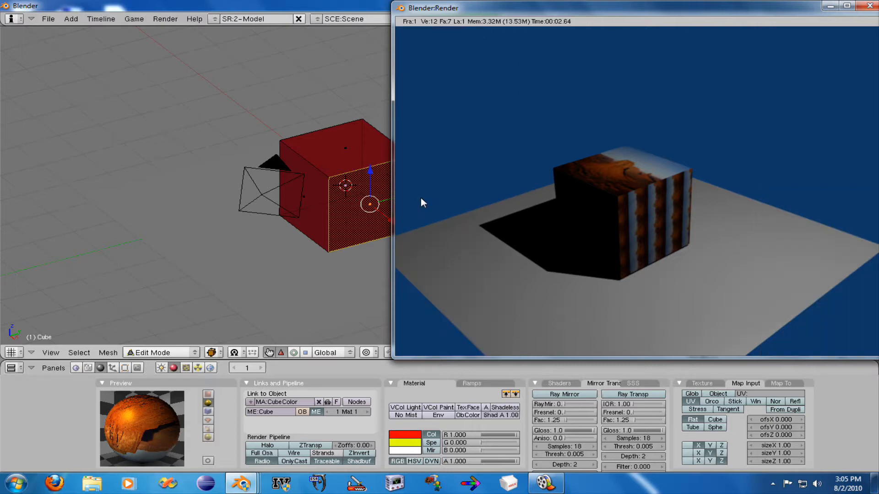
- Close the render and review the CubeTex slot's image texture settings, followed by the lamp's texture settings
key("Escape")
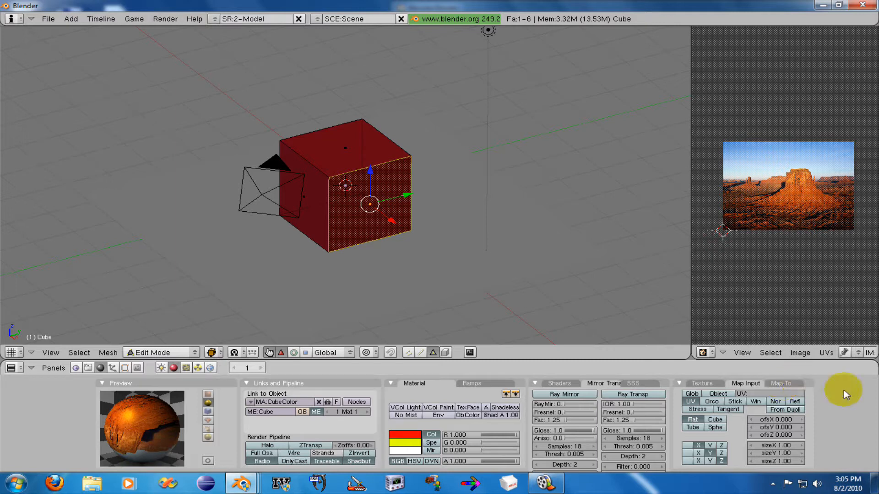
left_click(705, 383)
left_click(703, 402)
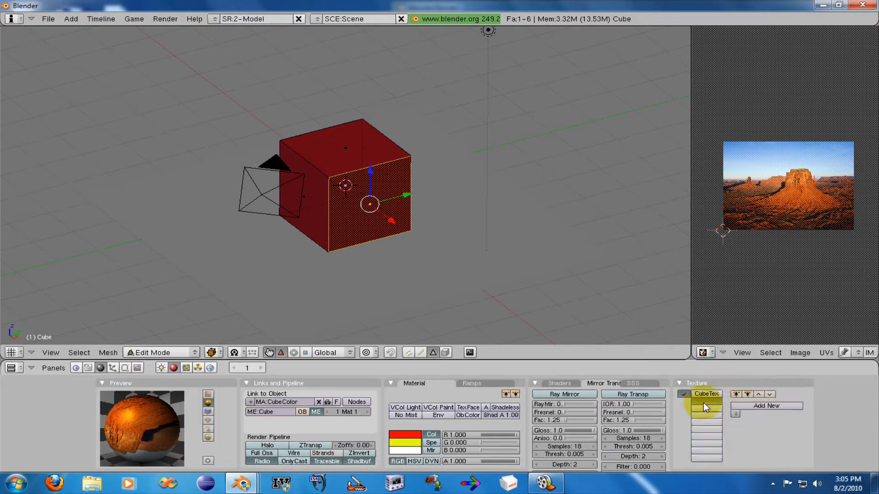
left_click(709, 395)
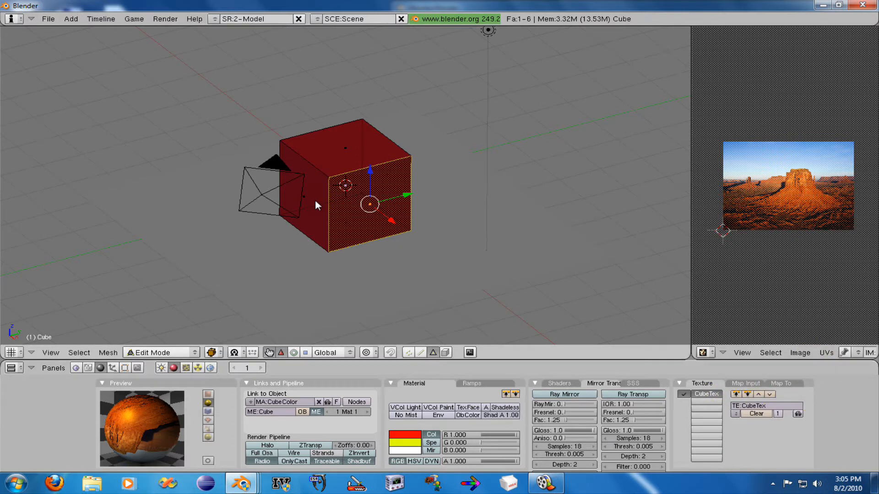
left_click(185, 368)
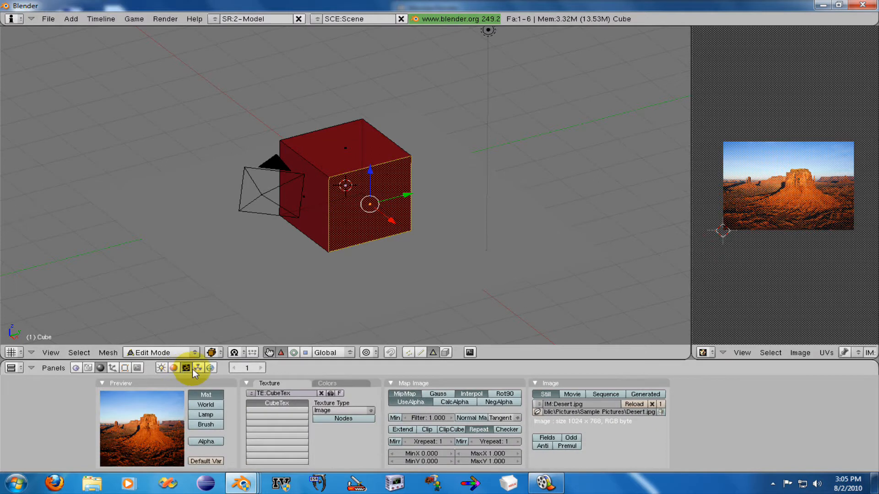
left_click(166, 367)
key("F6")
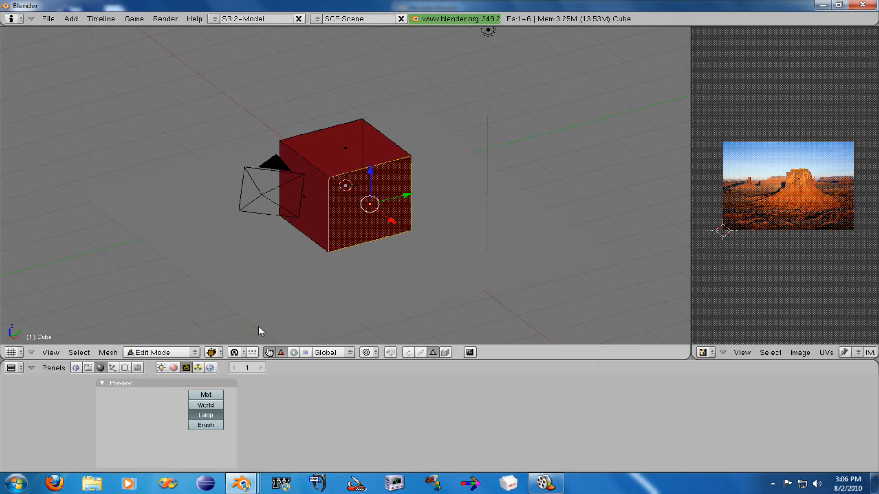
left_click(773, 484)
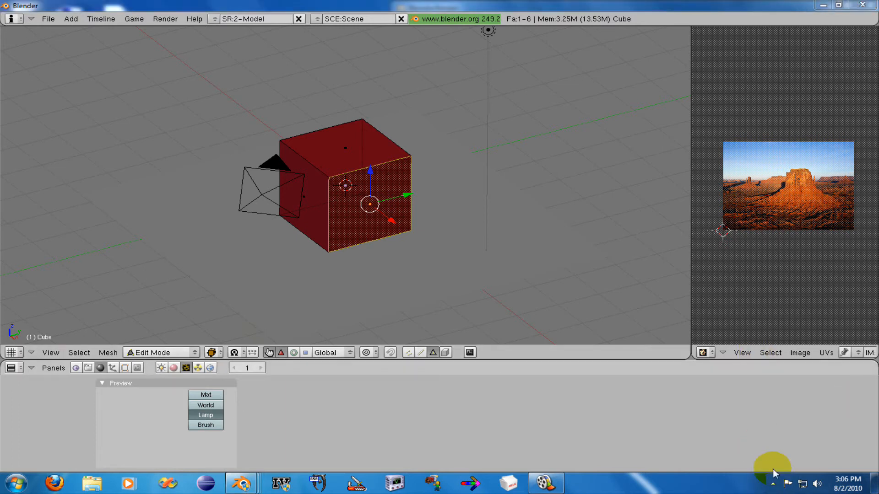
left_click(773, 484)
double_click(772, 427)
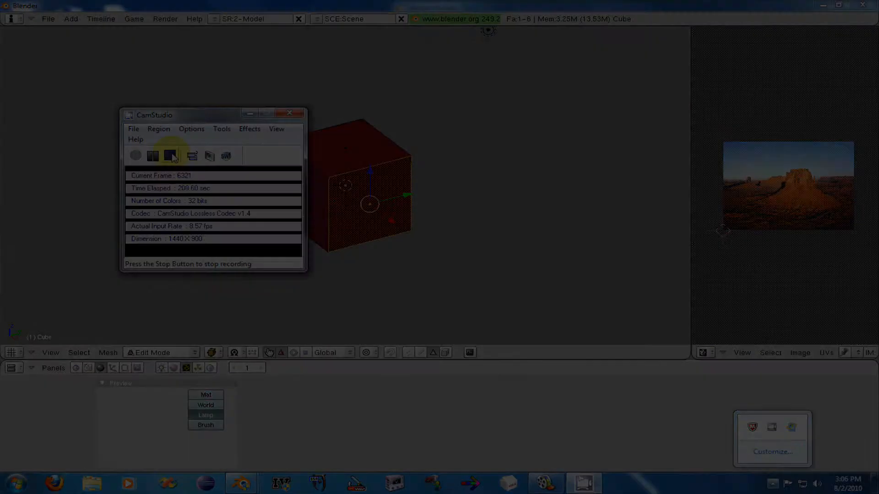